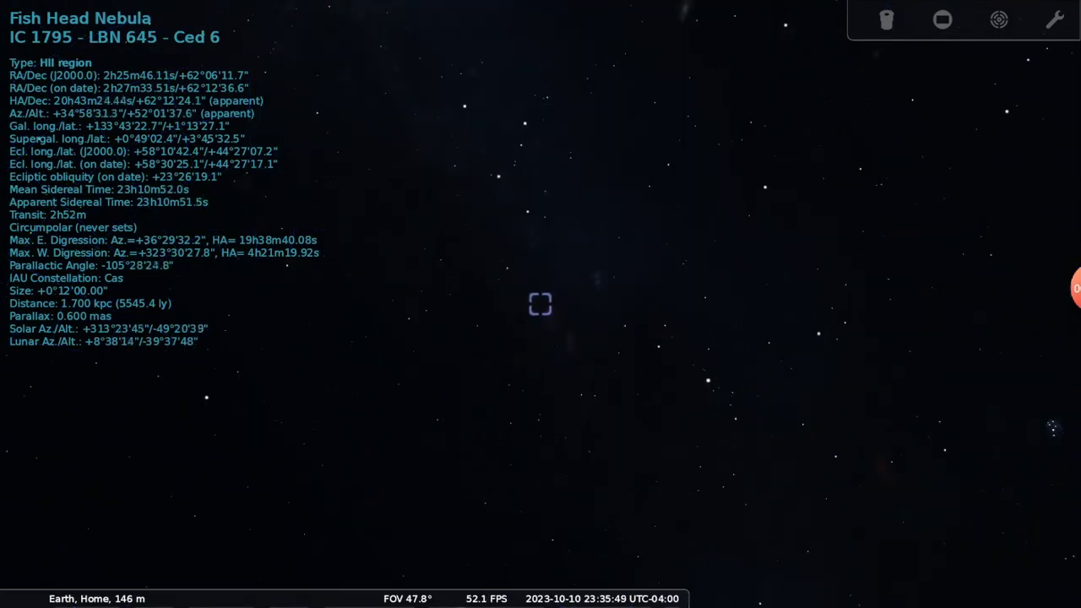
Zoom in on the centred Fish Head Nebula down to about a 1.54° field of view.
scroll(540, 304, "up", 1)
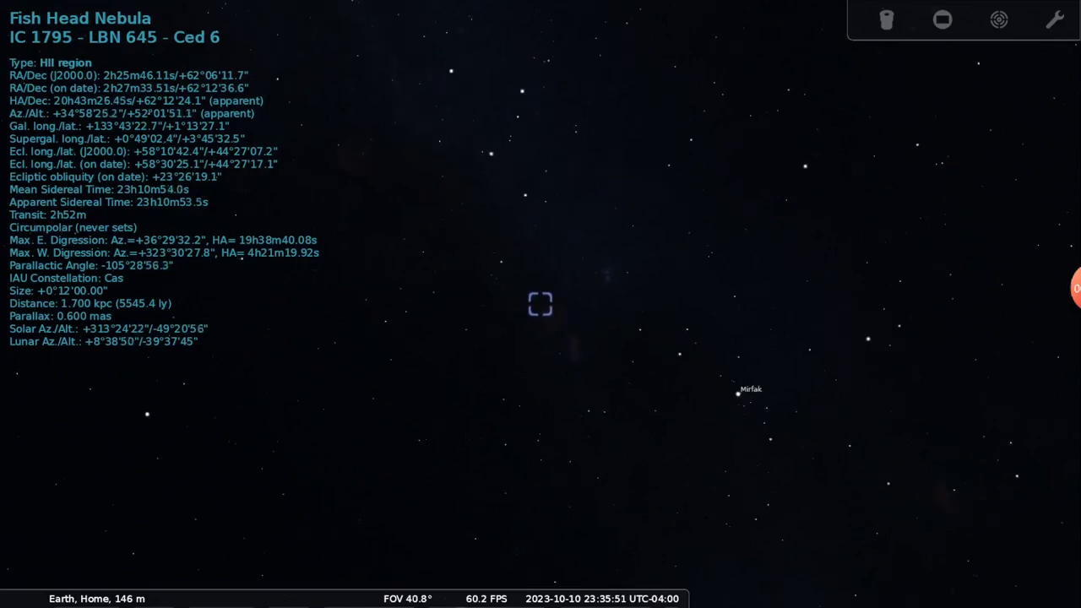
scroll(540, 304, "up", 3)
scroll(541, 304, "up", 2)
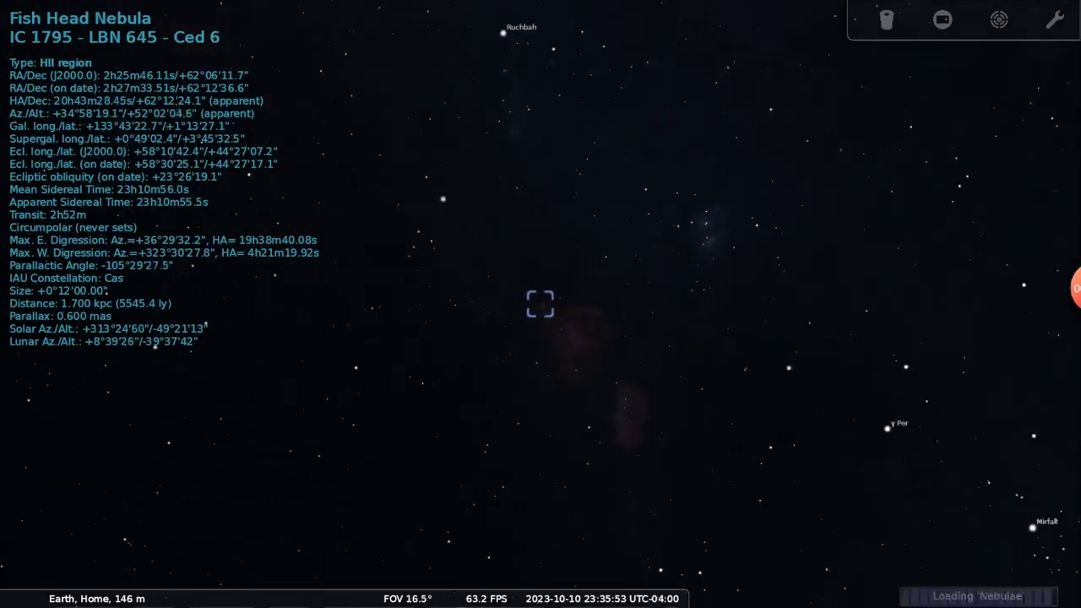
scroll(540, 304, "up", 3)
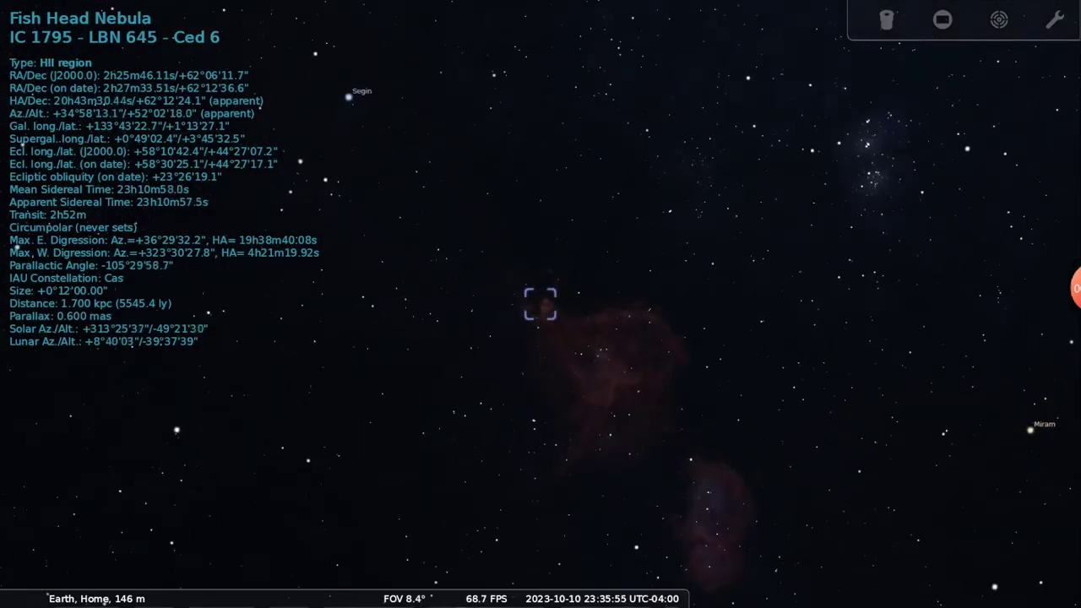
scroll(541, 304, "up", 3)
scroll(540, 304, "up", 2)
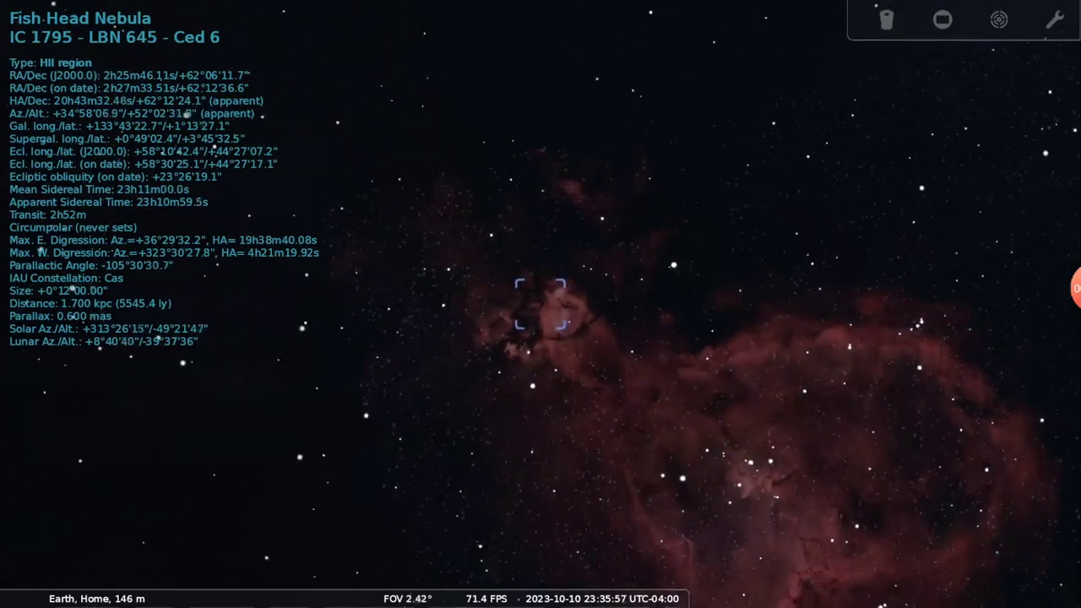
scroll(540, 303, "up", 1)
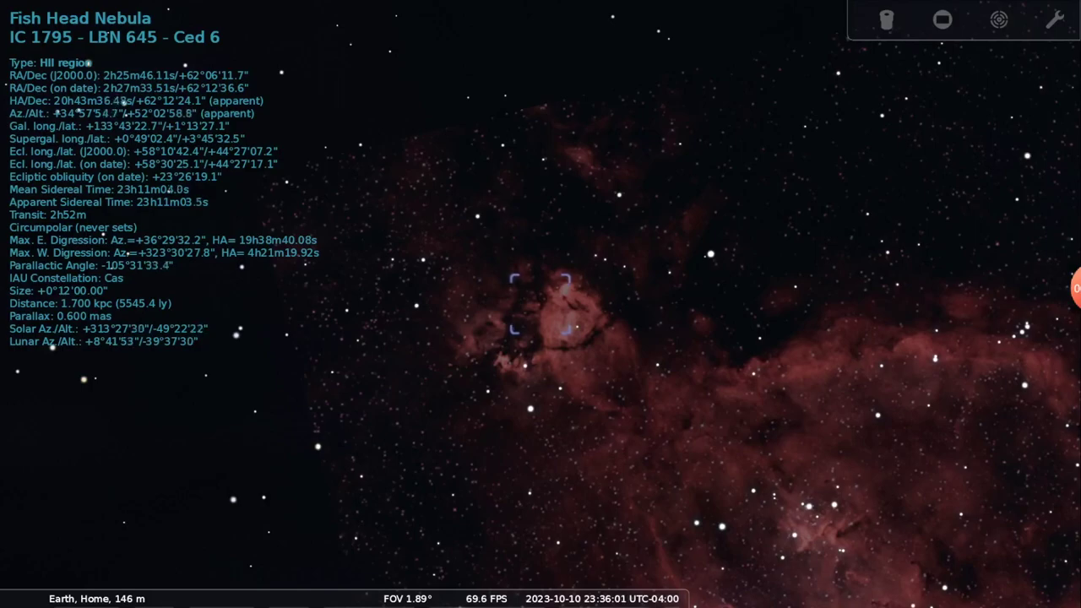
scroll(540, 304, "up", 1)
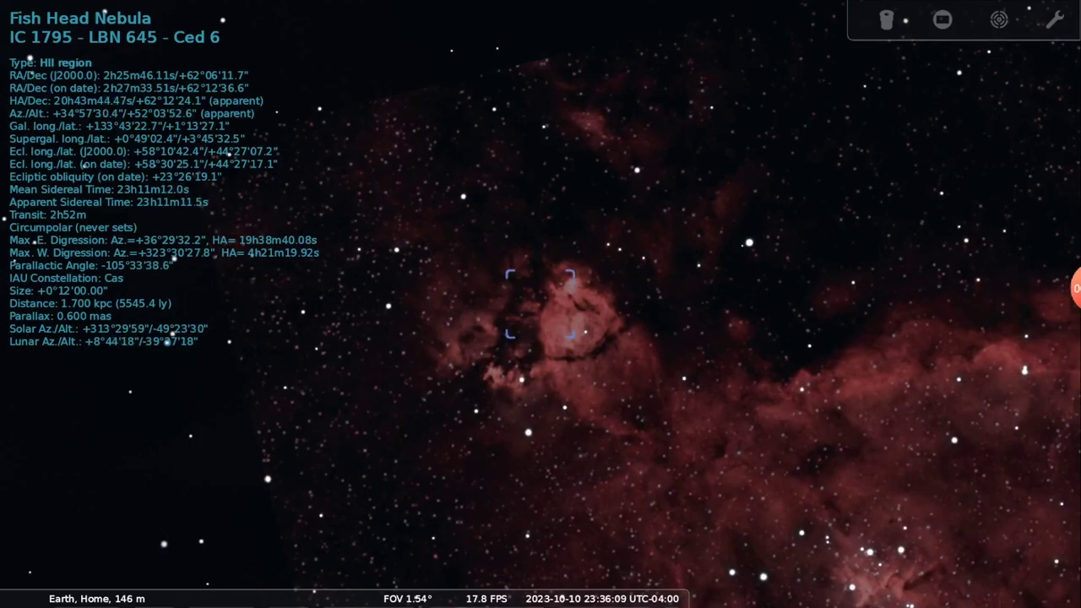
Show the Oculars CCD sensor frame over the Fish Head Nebula.
left_click(942, 19)
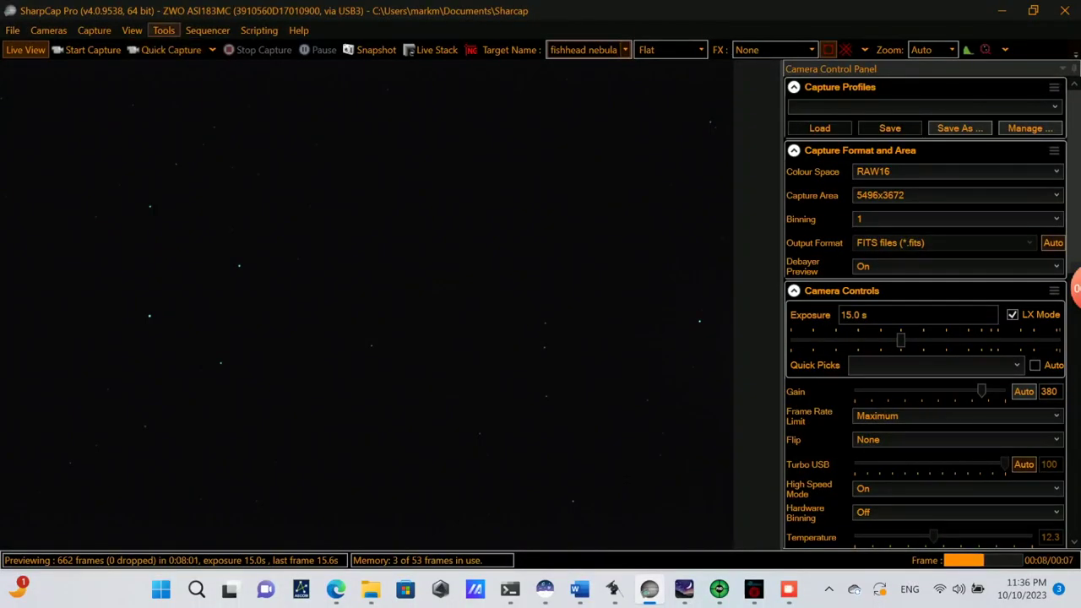
Run Tools > Plate Solve and Resync to sync and re-centre the mount on the target.
left_click(163, 30)
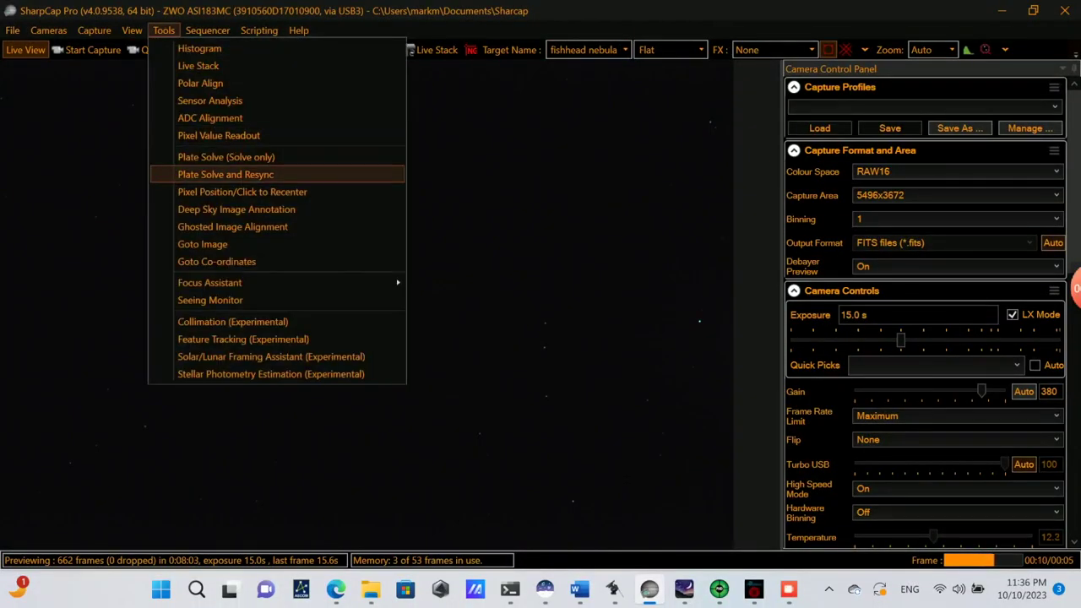
left_click(226, 174)
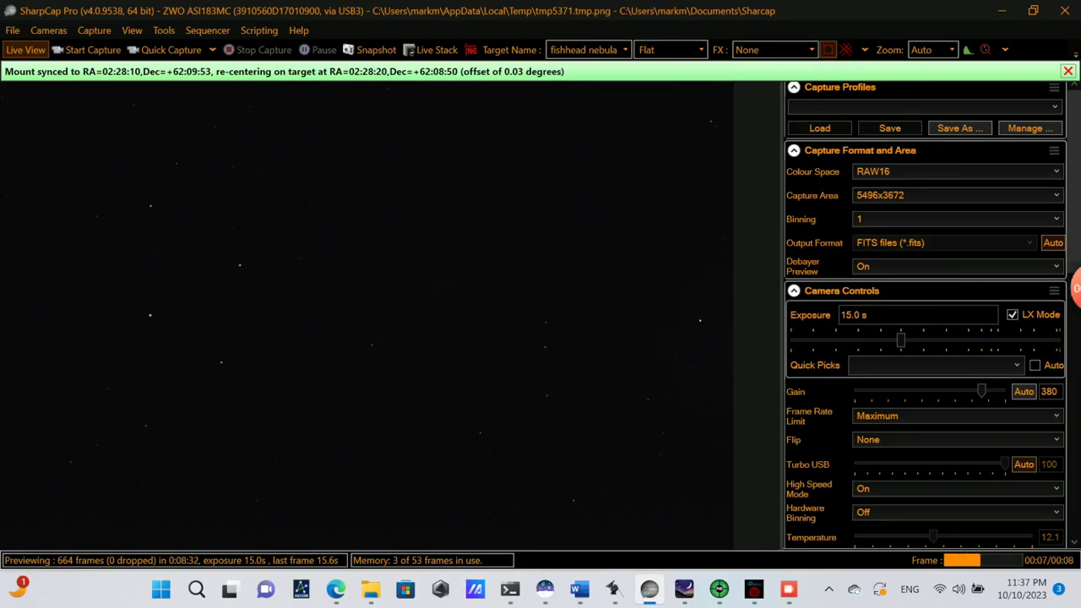
In PHD2, auto-select a guide star with Alt+S and start guiding.
key("alt+Tab")
key("alt+s")
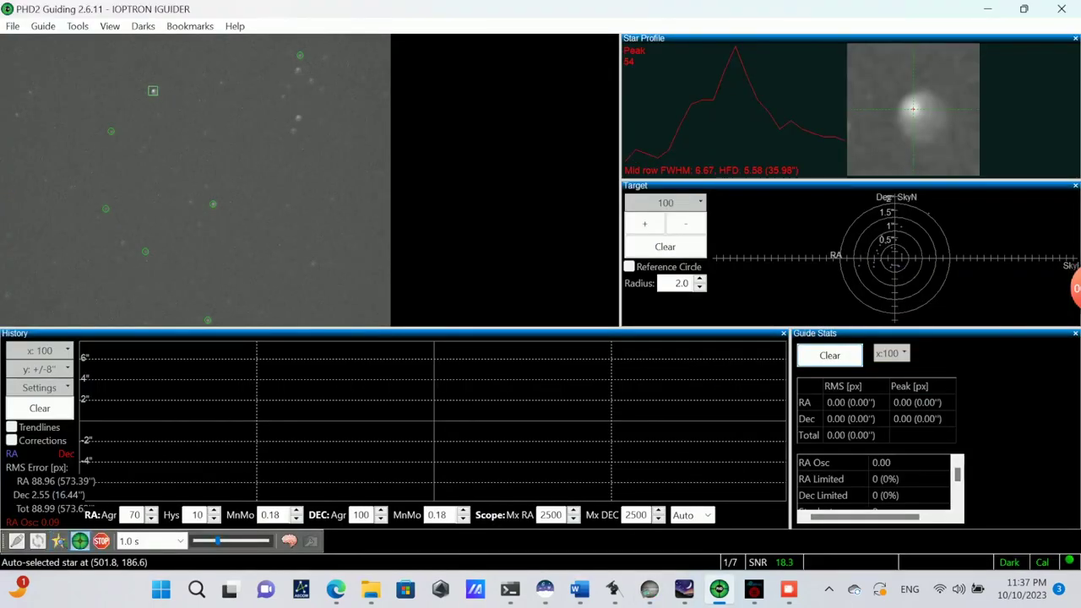
left_click(80, 541)
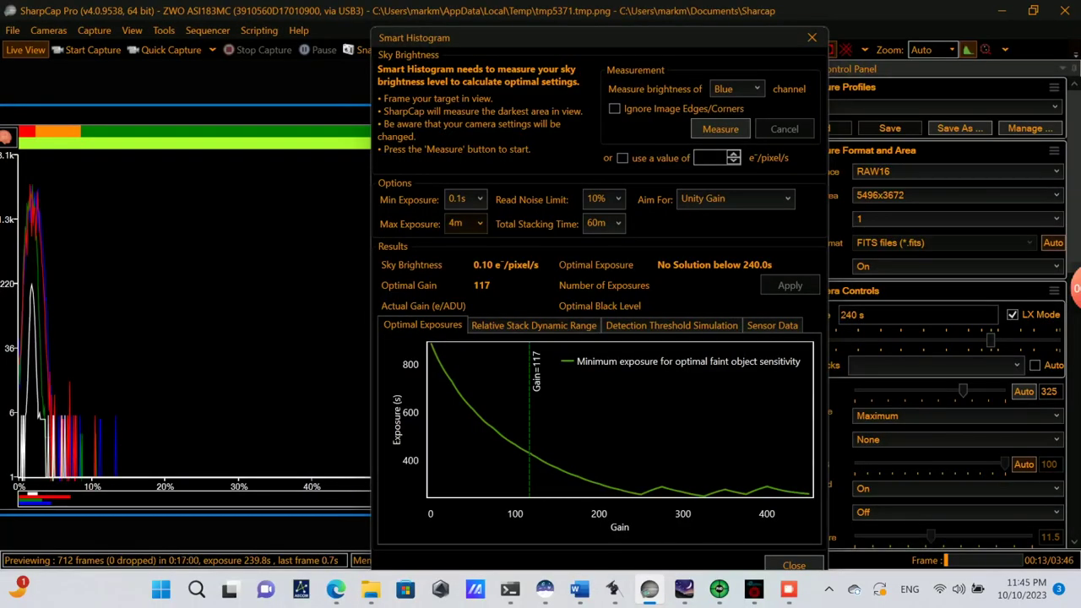
Set Smart Histogram's max exposure to 5m, re-measure, and apply gain 202 with 298 s exposures.
left_click(466, 223)
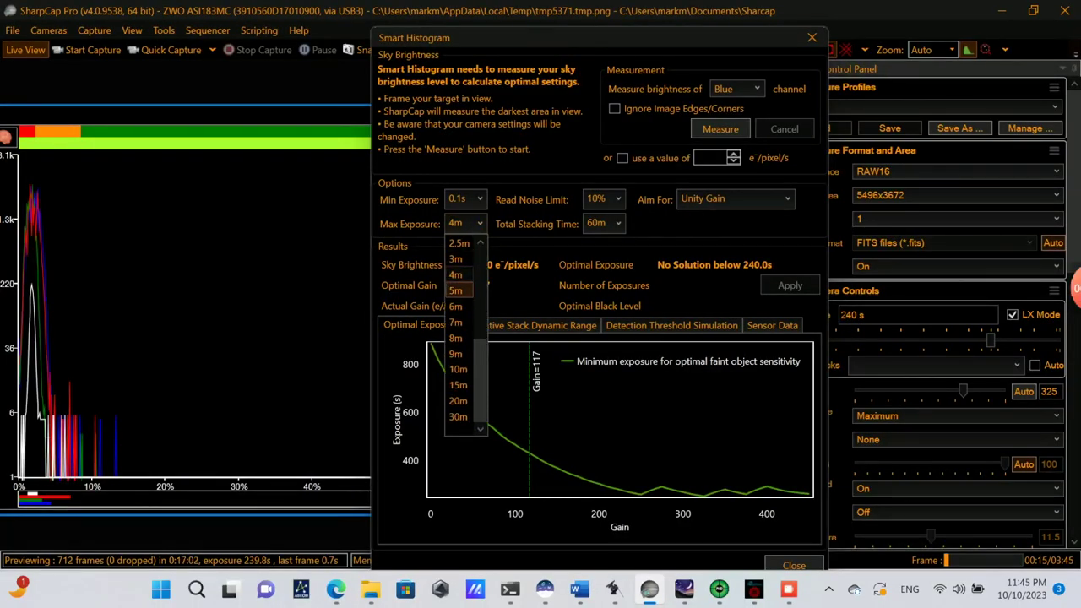
left_click(456, 289)
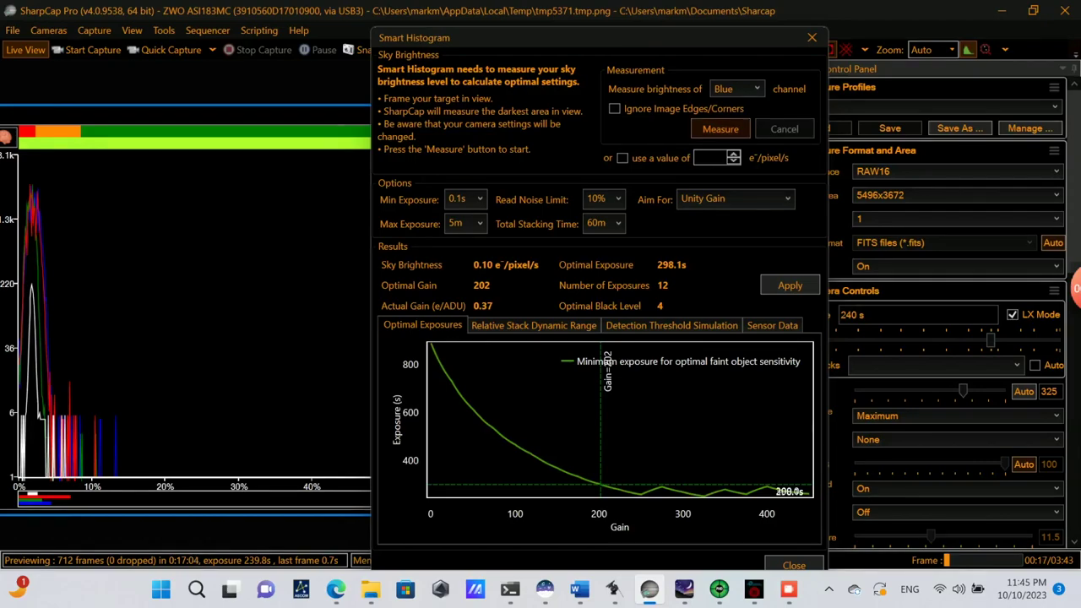
left_click(720, 128)
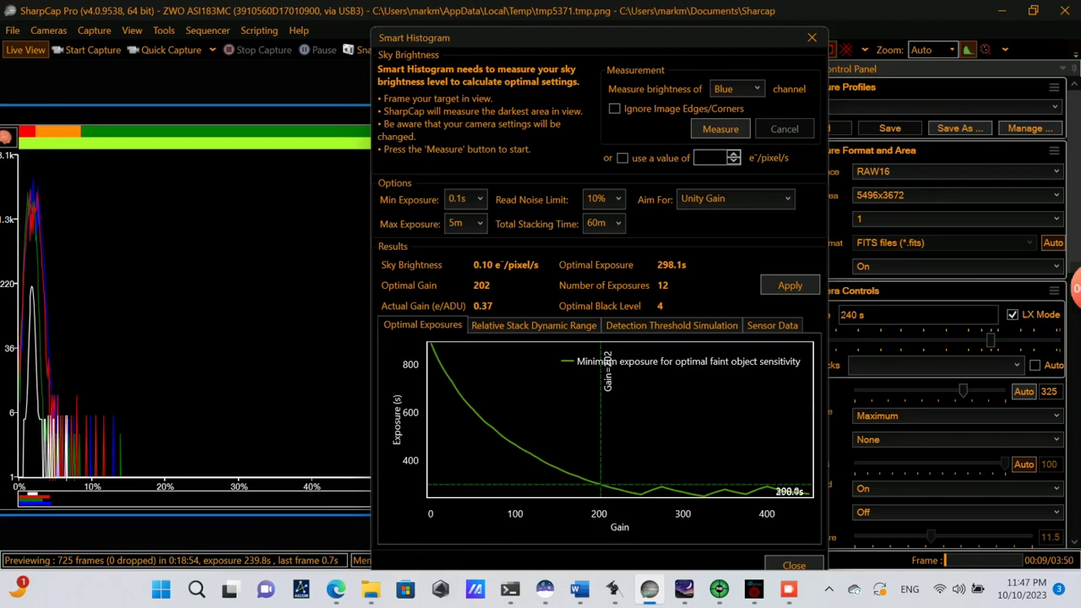
left_click(789, 285)
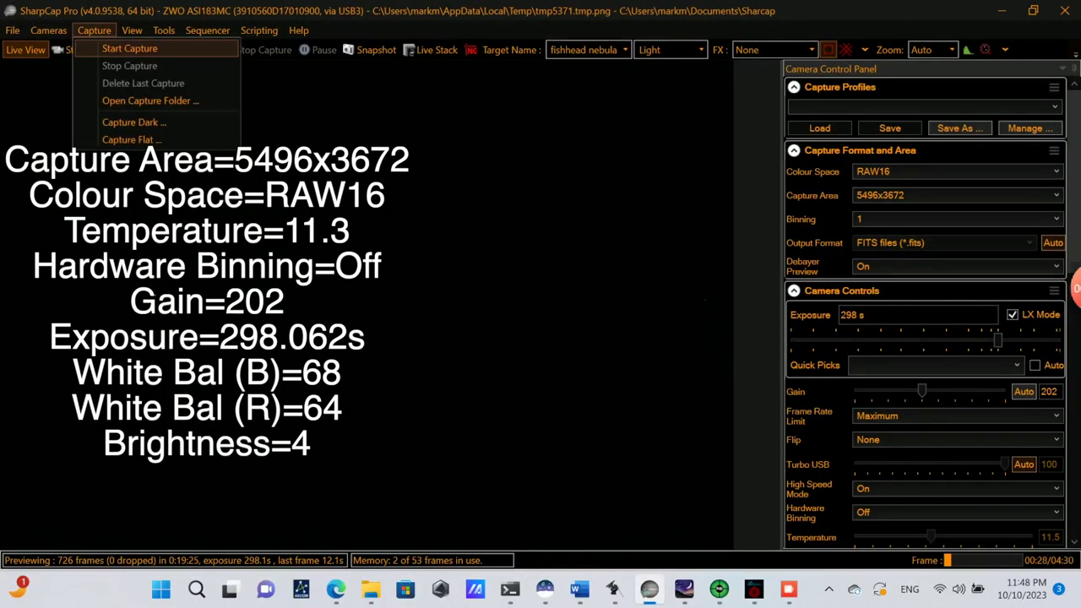
Start a capture of fishhead nebula lights with a 03:00:00 time limit.
left_click(129, 48)
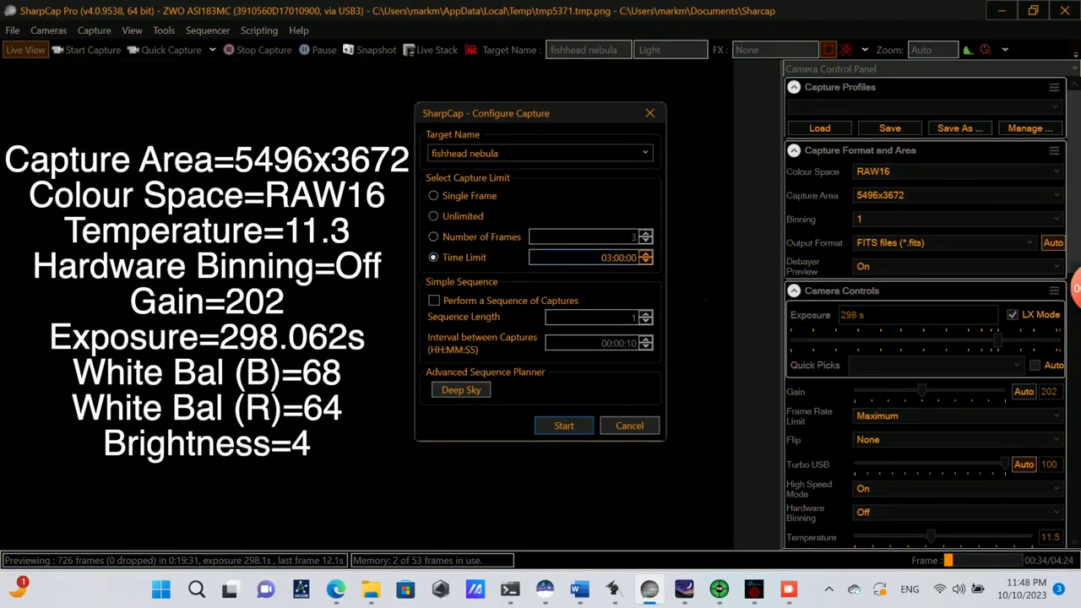
key("Return")
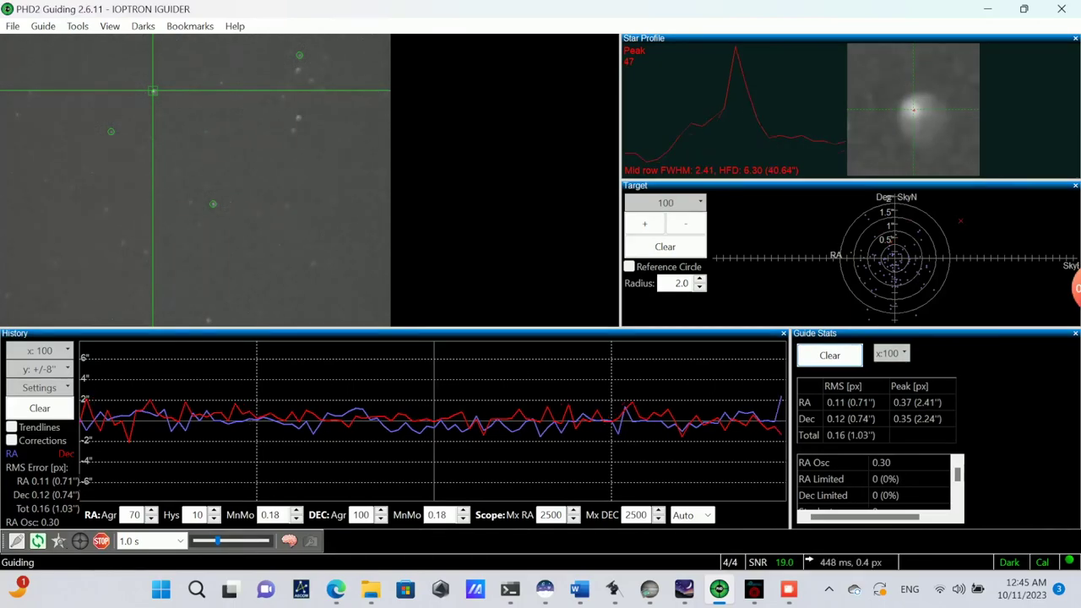
Return to SharpCap and briefly inspect the latest light frame's histogram before hiding it.
left_click(648, 589)
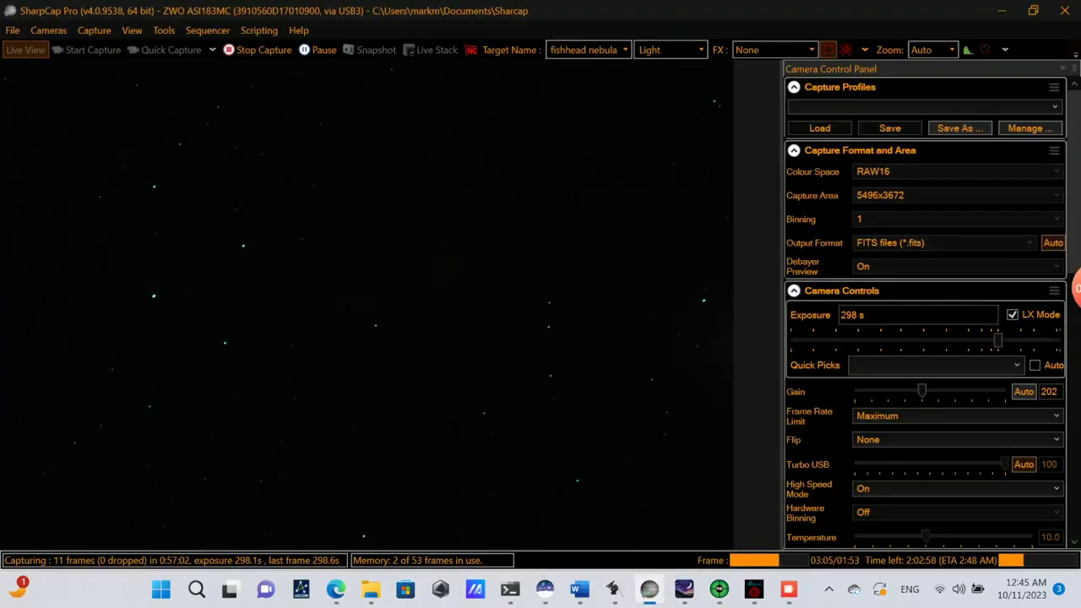
left_click(968, 49)
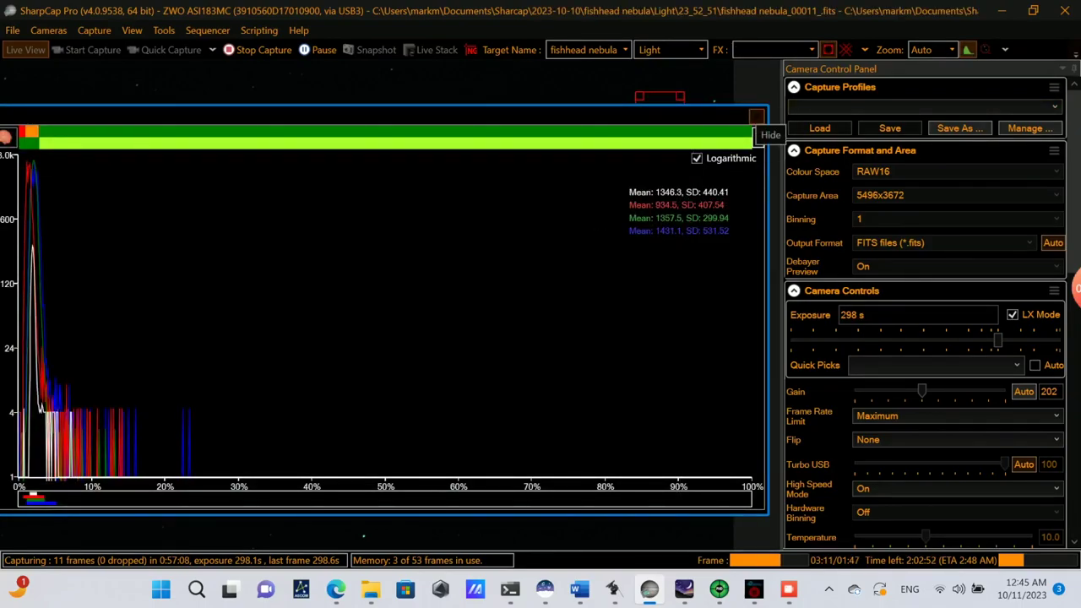
left_click(757, 117)
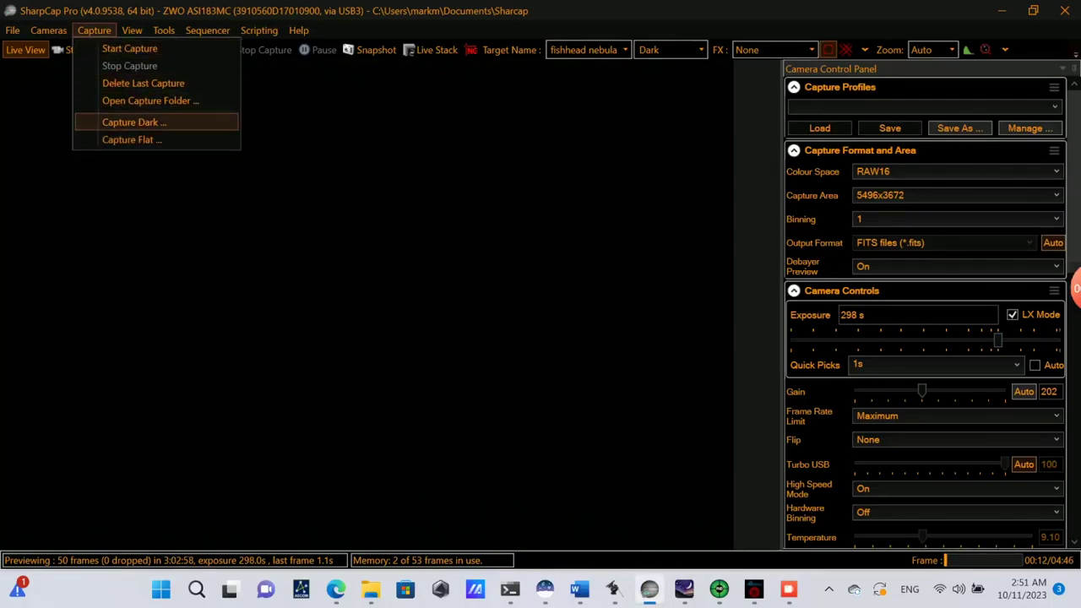
Start a 20-frame dark capture saved to the Dark Library.
key("Return")
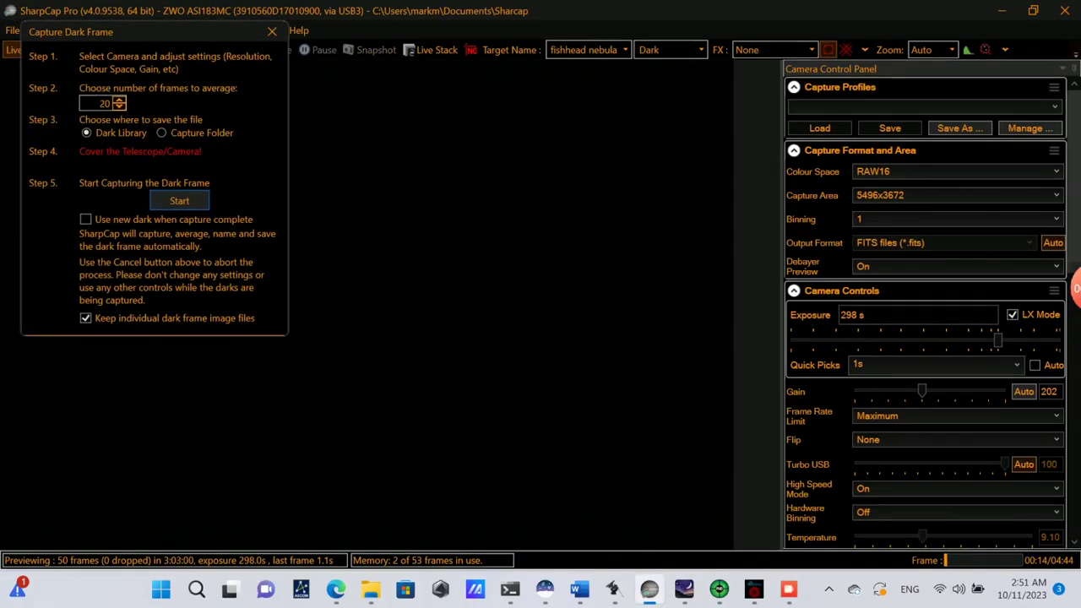
key("space")
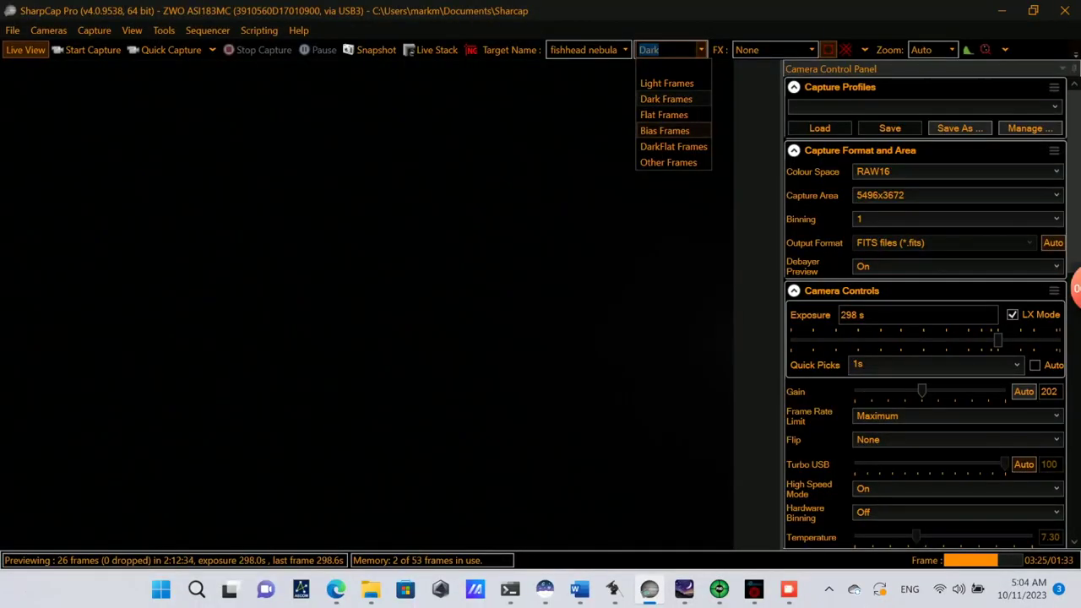
Set the camera exposure to 1 s using the Quick Picks list.
left_click(933, 364)
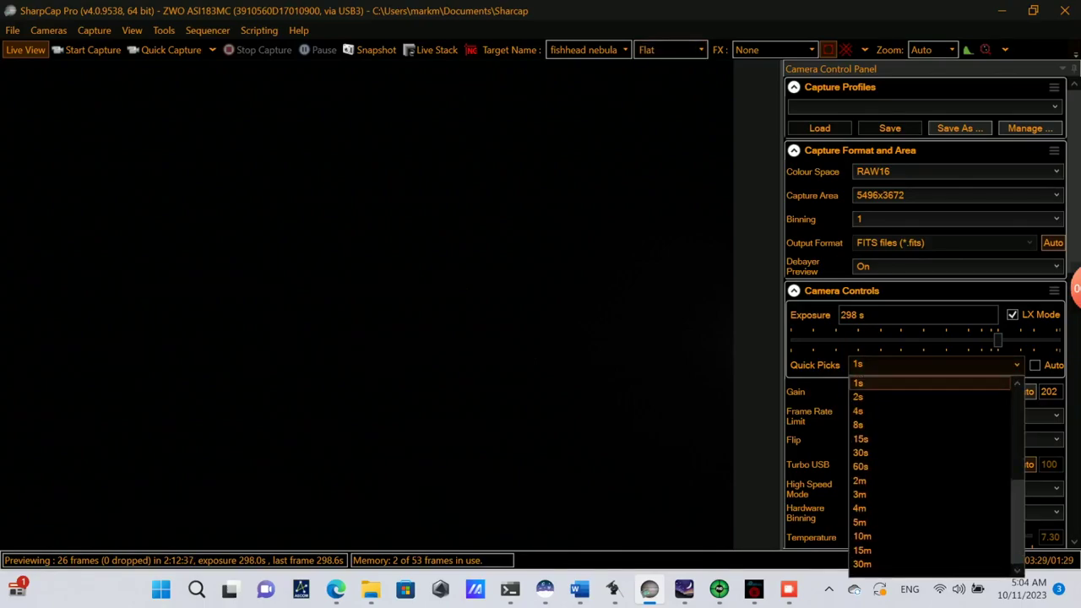
left_click(858, 397)
left_click(933, 364)
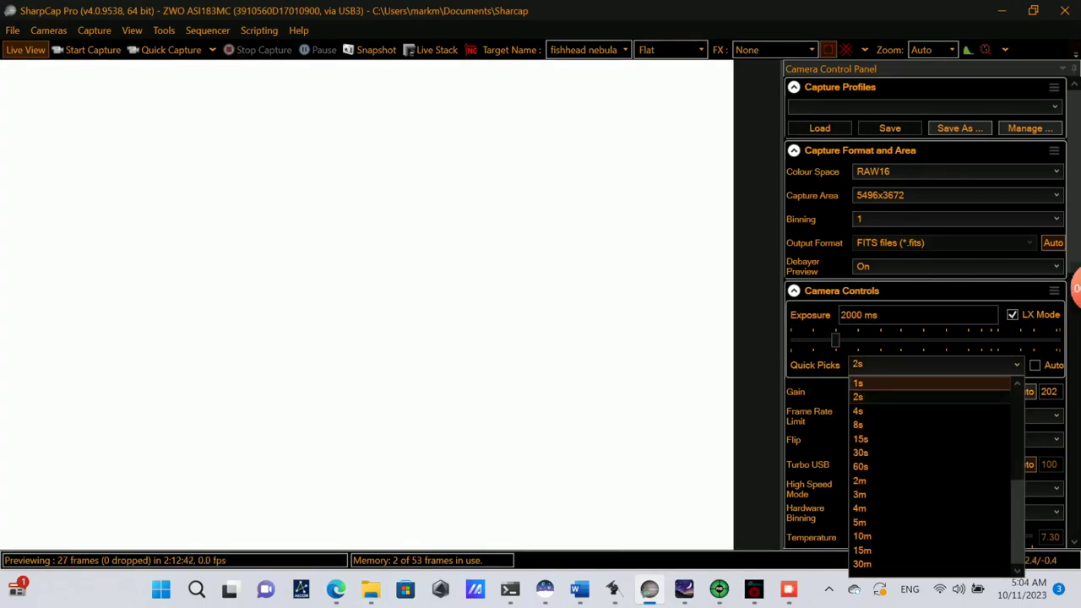
left_click(858, 382)
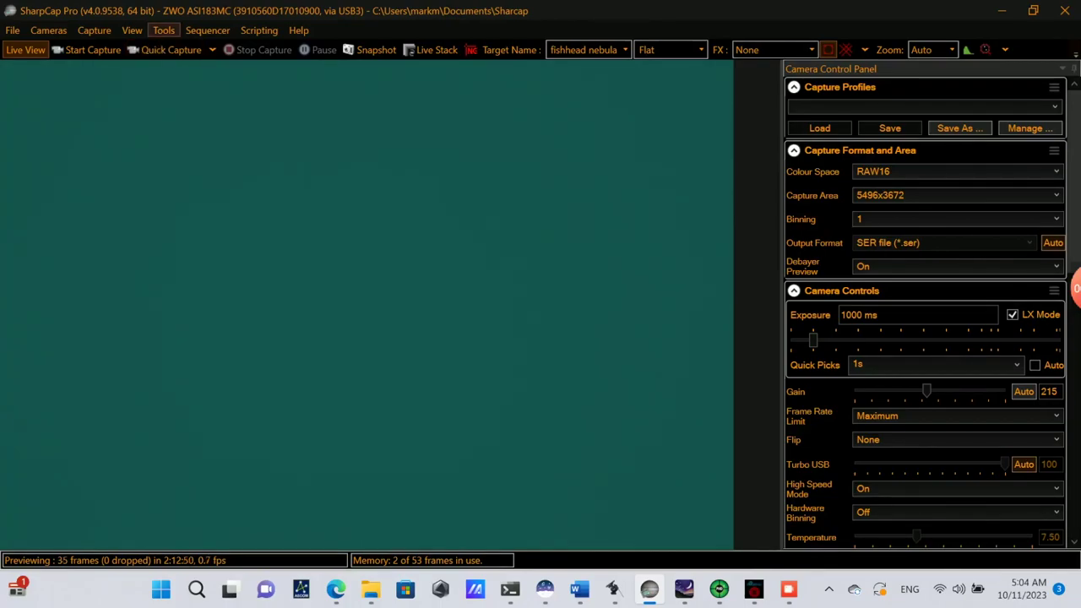
Open the Capture Flat tool from the Capture menu.
left_click(164, 30)
mouse_move(94, 30)
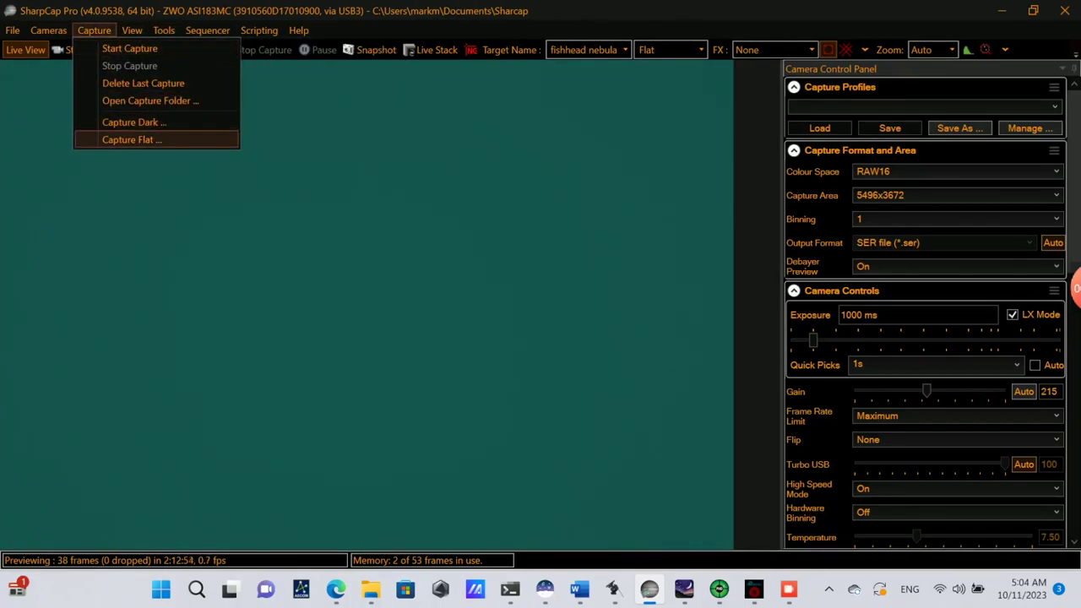
left_click(132, 139)
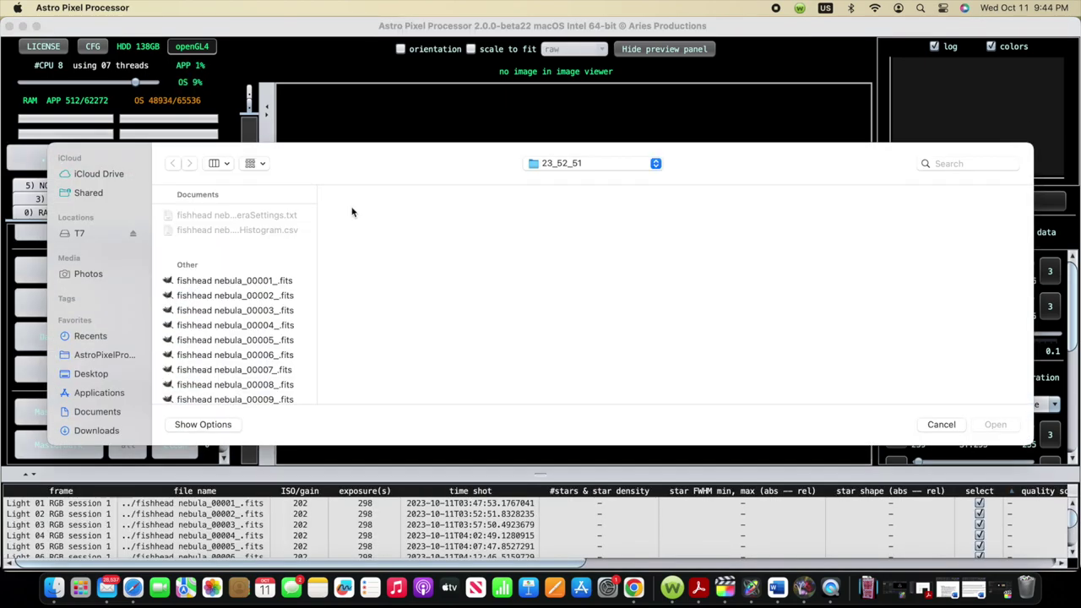
Load all flat files from the elephant trunk nebula 23_25_09 flat session folder.
left_click(590, 163)
left_click(588, 183)
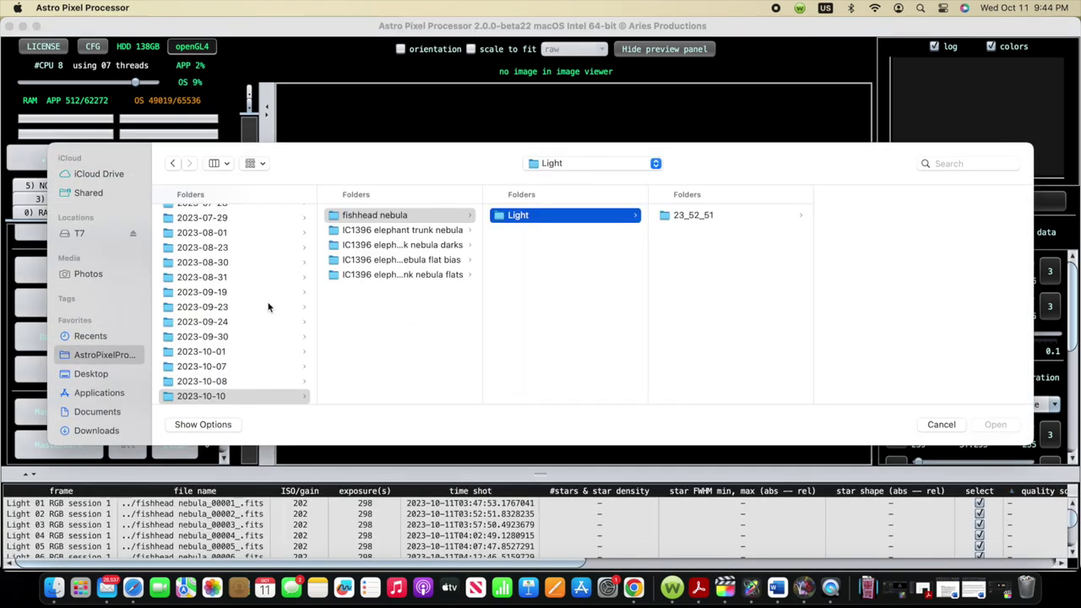
scroll(268, 306, "down", 3)
left_click(253, 333)
left_click(253, 318)
left_click(397, 274)
left_click(633, 214)
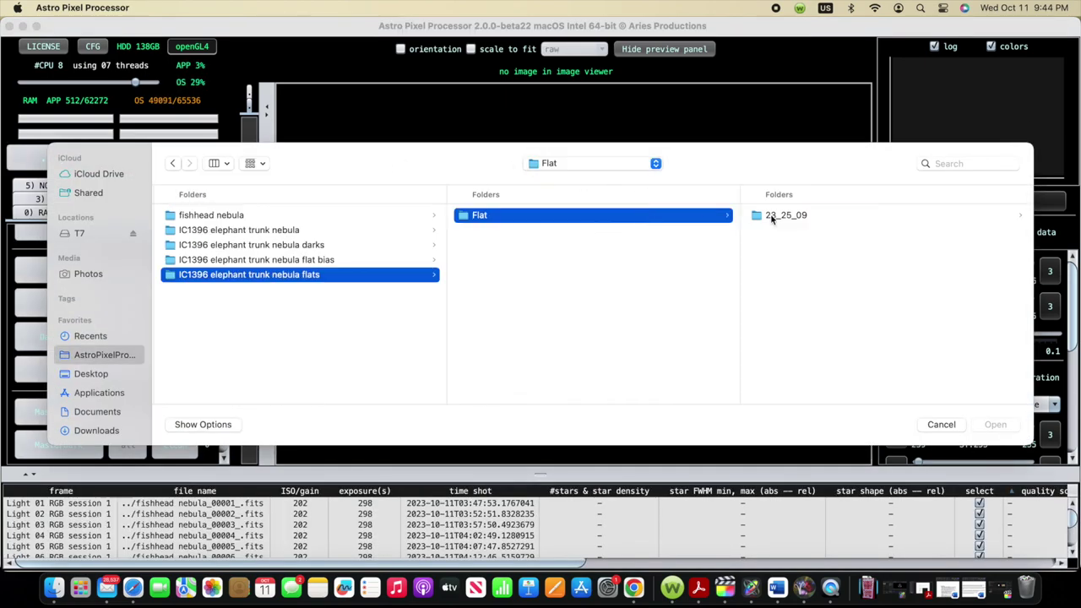
left_click(770, 215)
key("super+a")
key("Return")
key("Return")
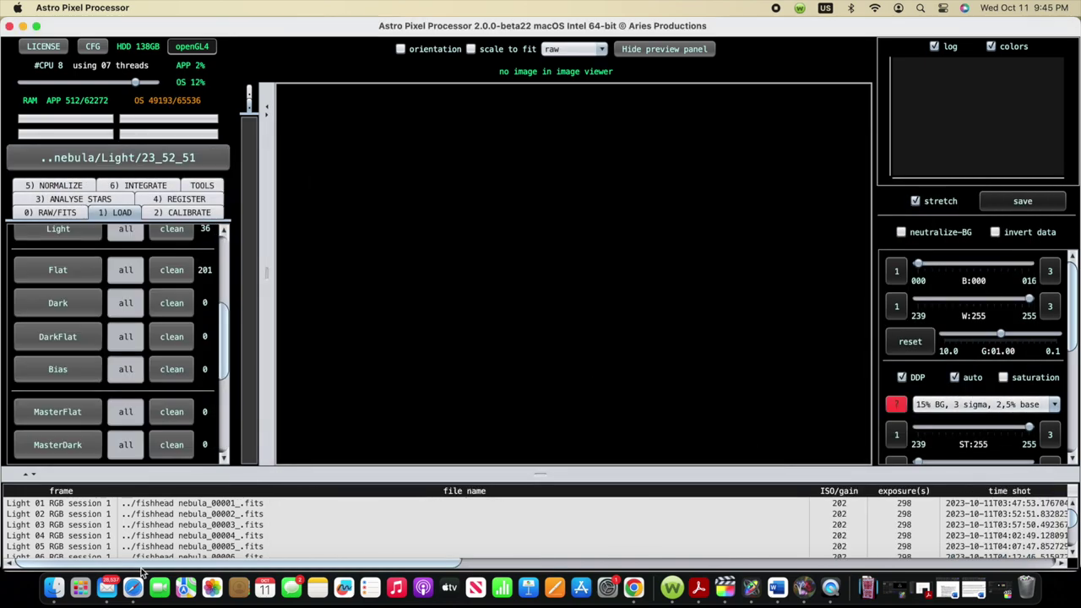
left_click(58, 269)
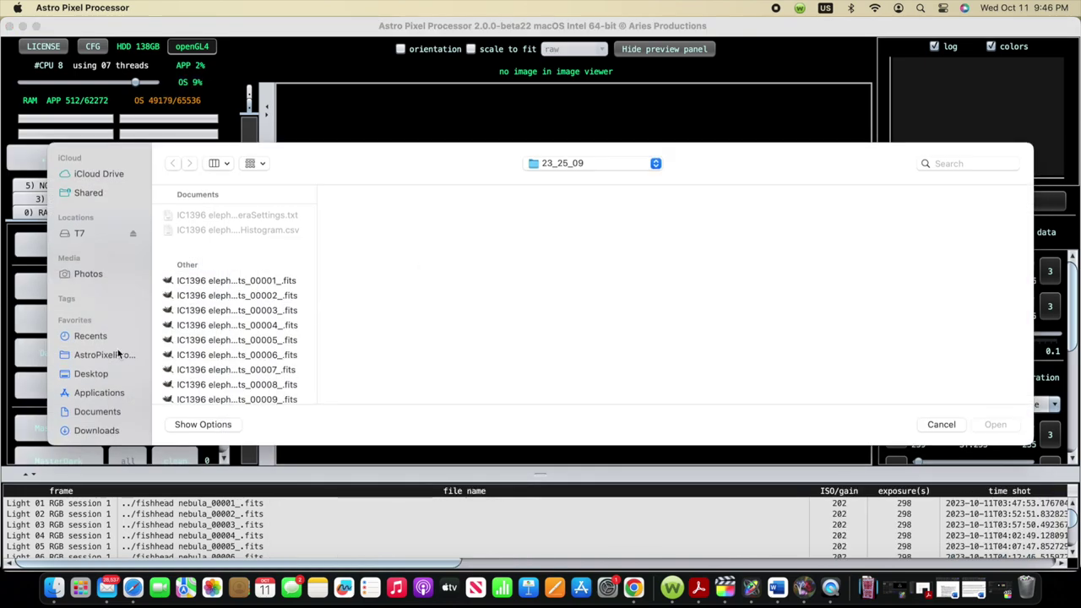
left_click(591, 163)
left_click(550, 176)
left_click(237, 333)
left_click(387, 244)
left_click(550, 217)
left_click(696, 214)
scroll(785, 340, "down", 10)
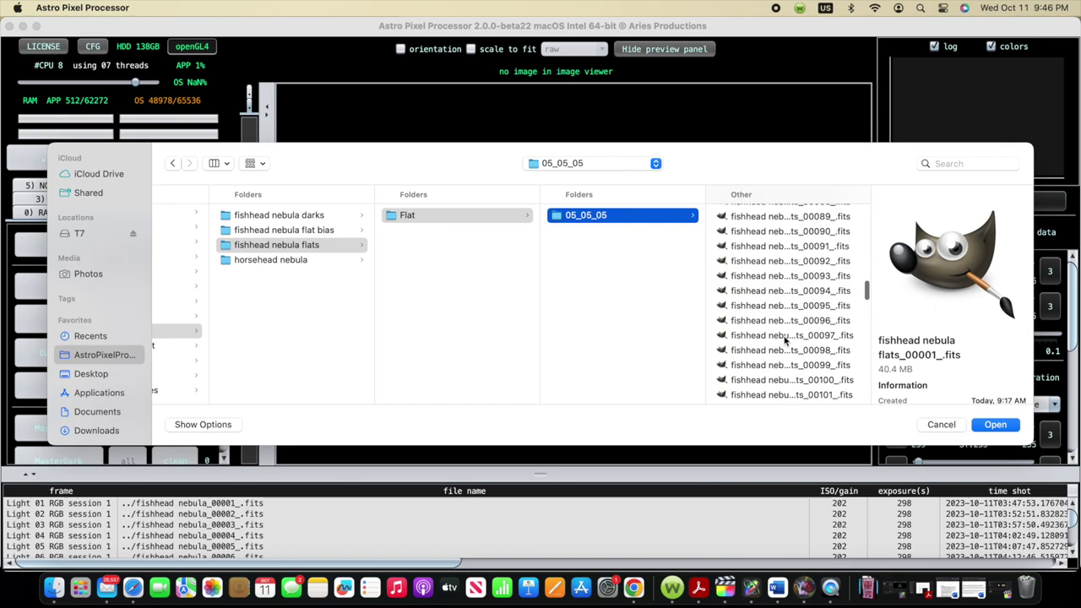
key("super+a")
key("Return")
Load all fishhead nebula darks from the 02_56_25 dark session folder.
left_click(57, 305)
left_click(591, 163)
left_click(625, 178)
left_click(386, 215)
left_click(516, 214)
left_click(730, 214)
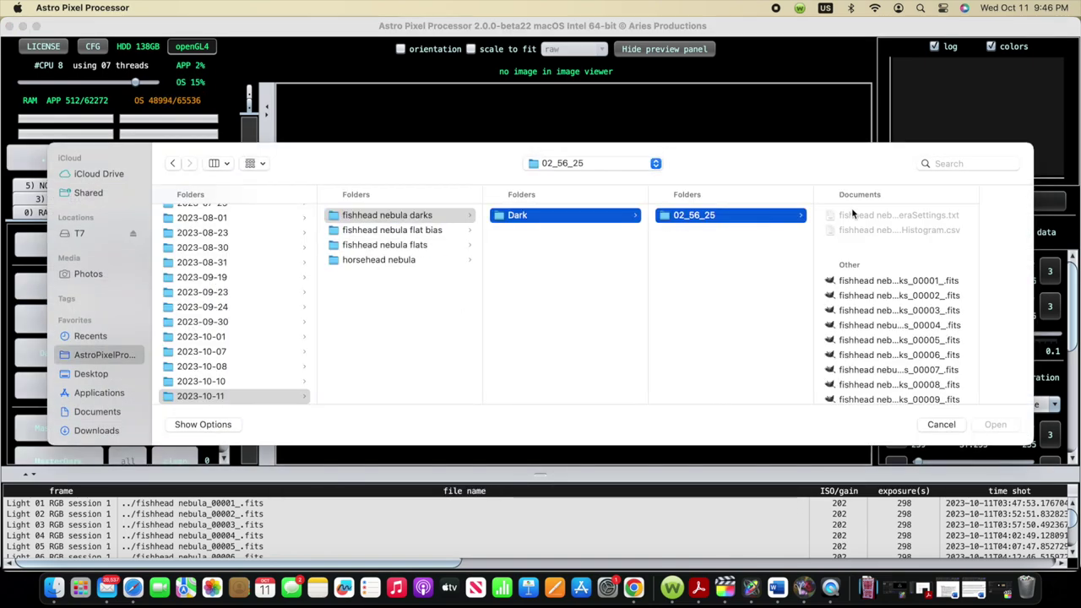
key("super+a")
key("Return")
key("Return")
left_click(58, 324)
Load the fishhead flat-bias frames from the 05_05_05 session, then go to 3) ANALYSE STARS.
left_click(591, 163)
left_click(567, 208)
left_click(391, 230)
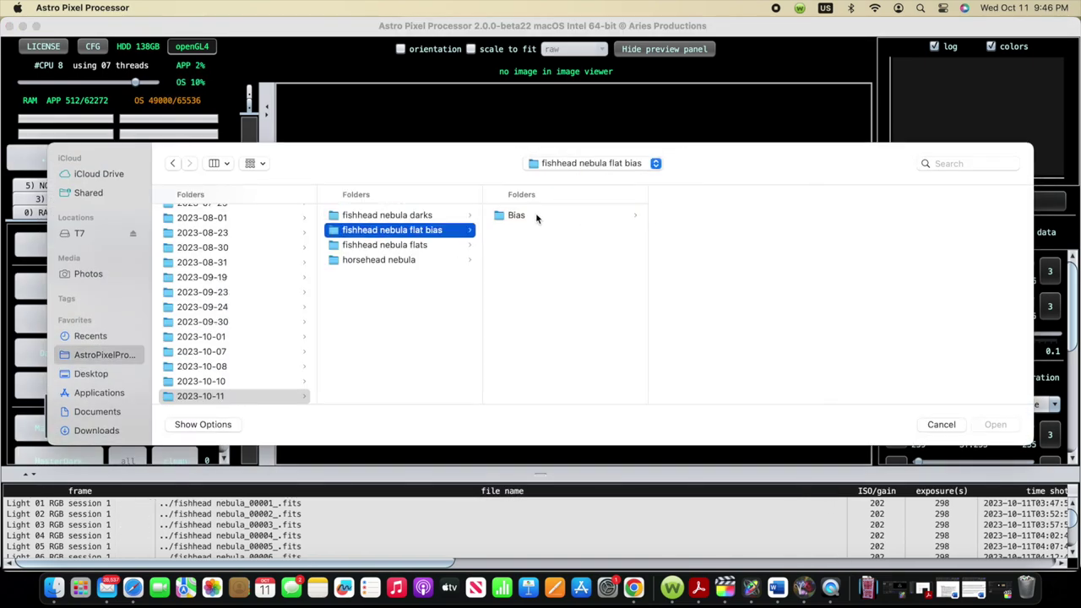
left_click(516, 215)
left_click(696, 214)
key("super+a")
left_click(994, 424)
left_click(63, 199)
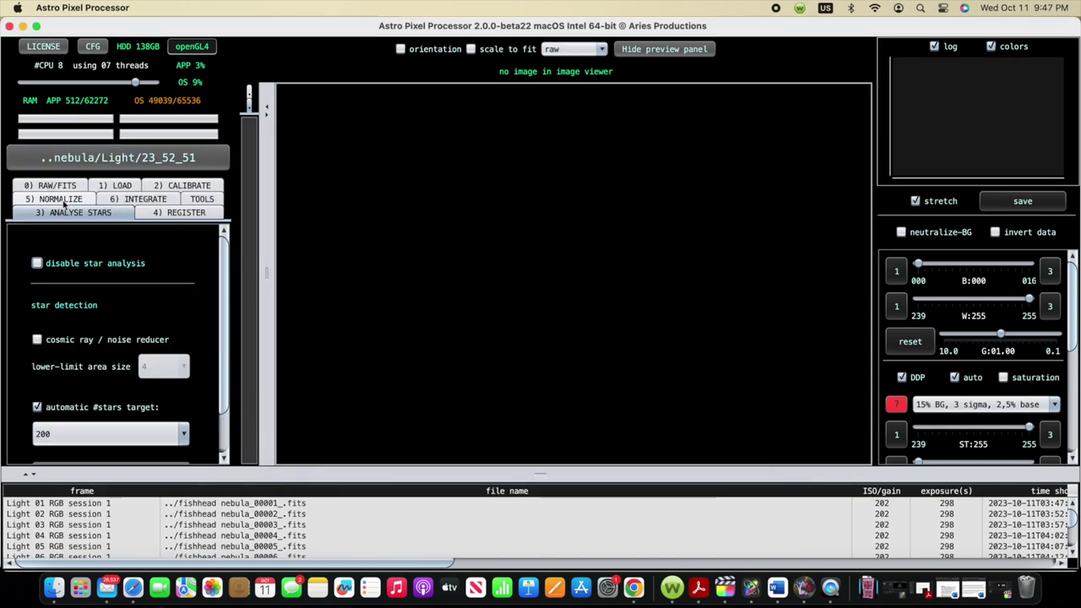
Run star analysis on all calibrated lights and review their quality scores, topping at 90.63.
scroll(110, 380, "down", 2)
left_click(111, 424)
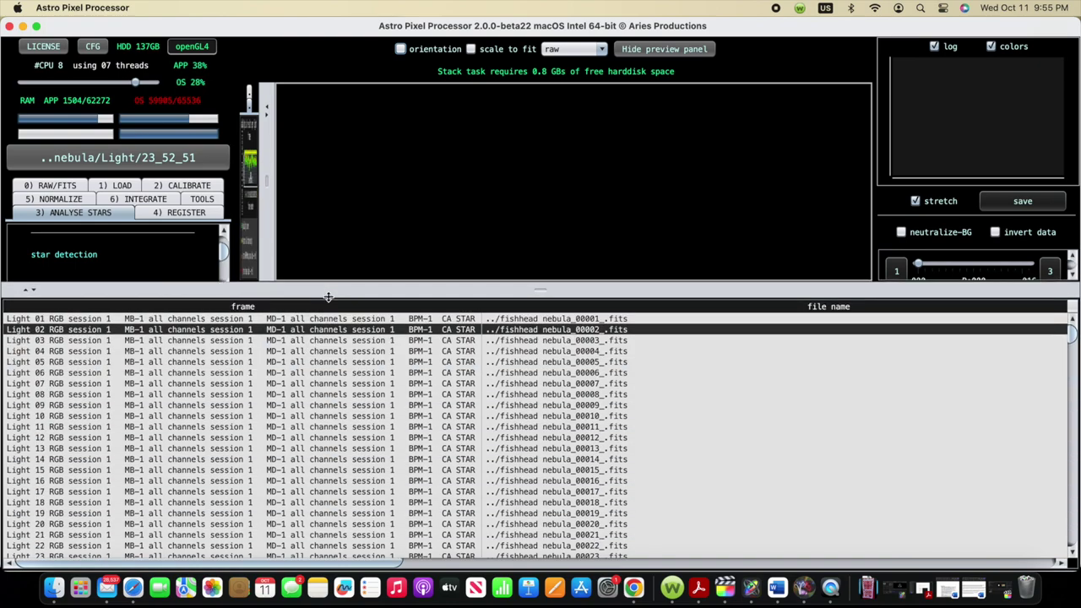
scroll(319, 449, "down", 10)
scroll(316, 449, "right", 10)
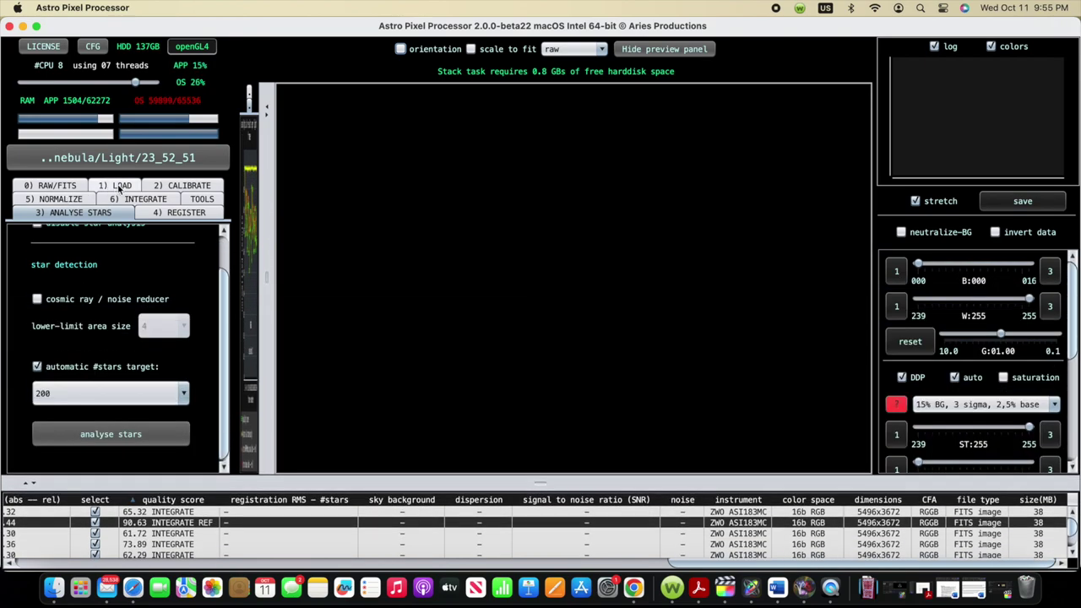
In the integration settings, keep adaptive rejection as the outlier rejection filter.
left_click(146, 198)
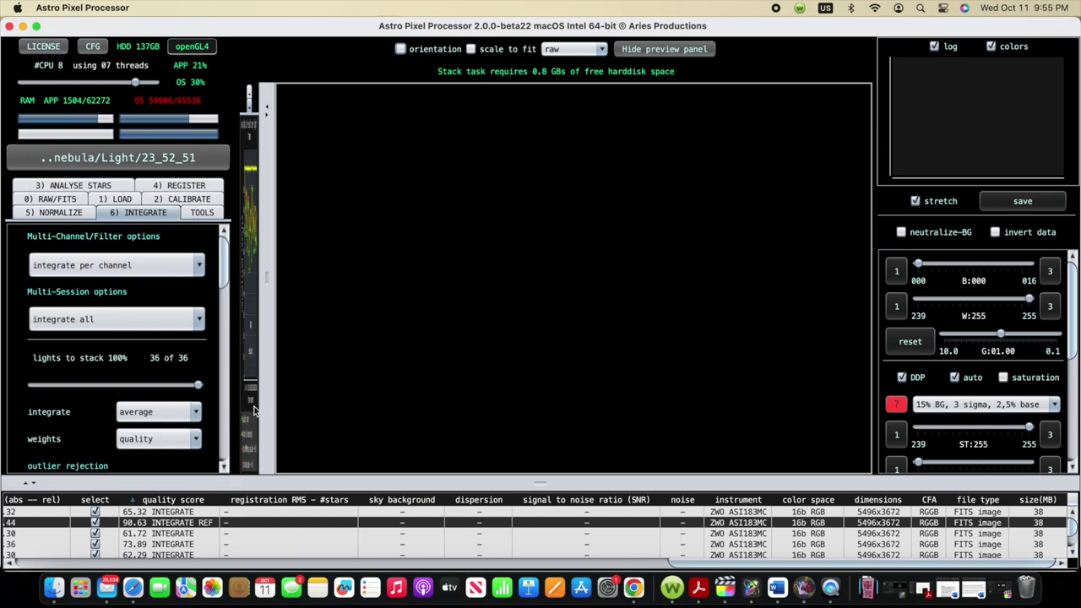
scroll(190, 371, "down", 5)
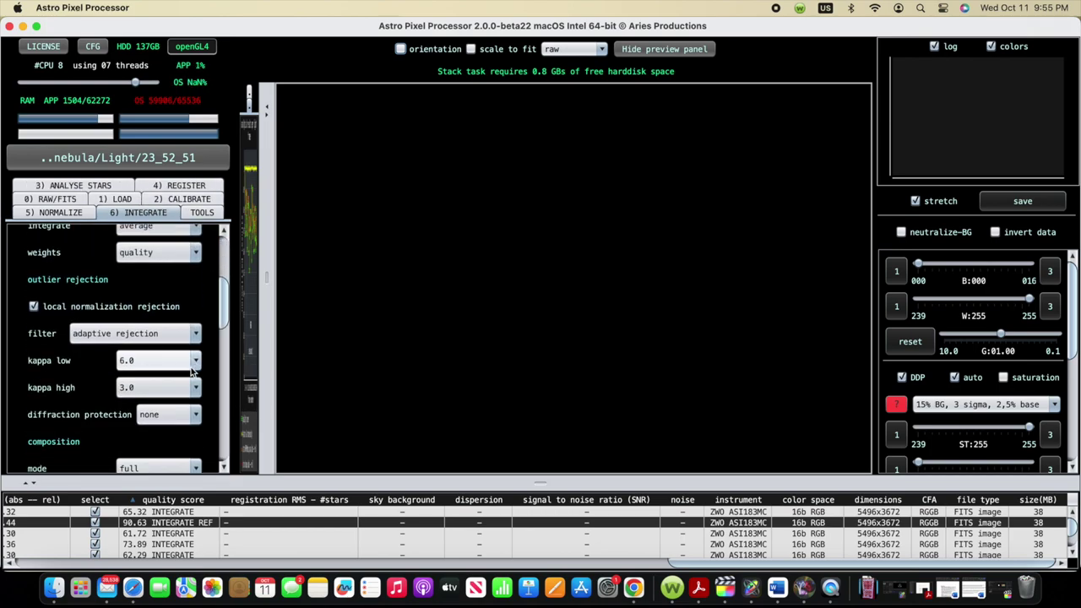
left_click(138, 336)
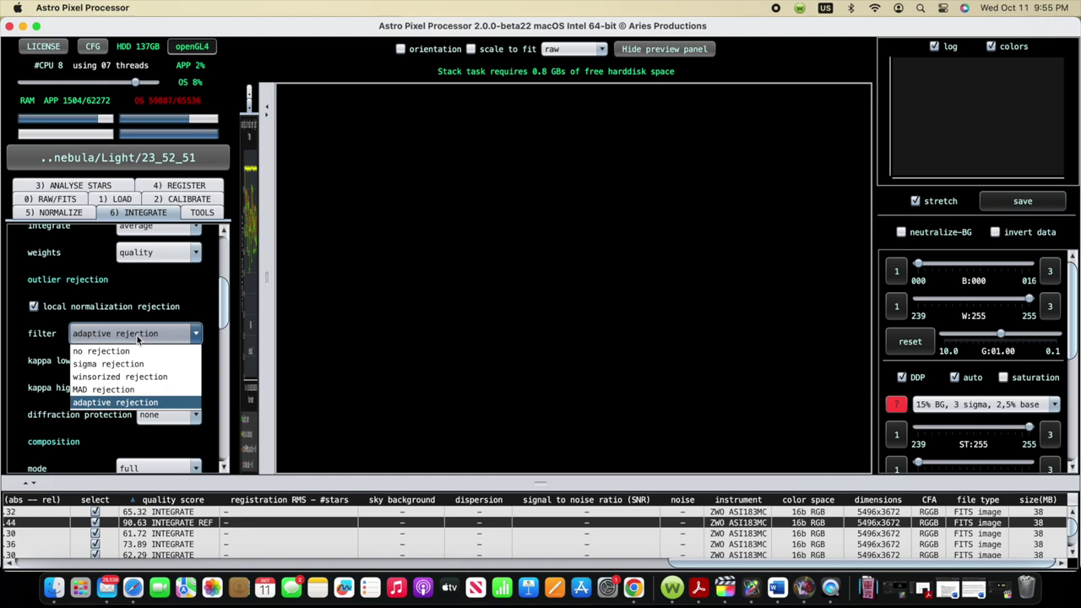
mouse_move(136, 338)
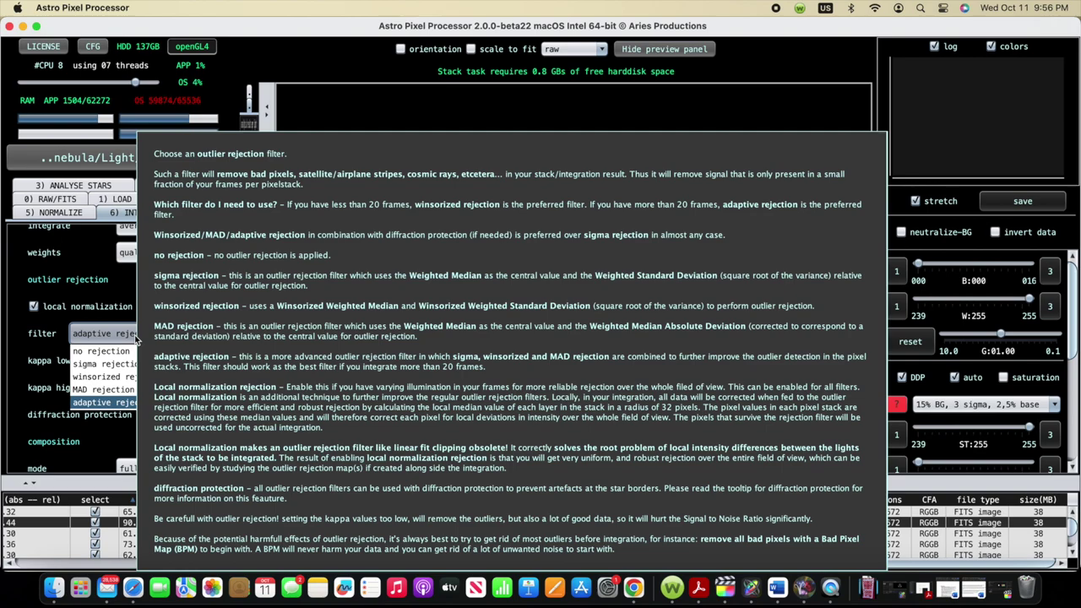
left_click(123, 337)
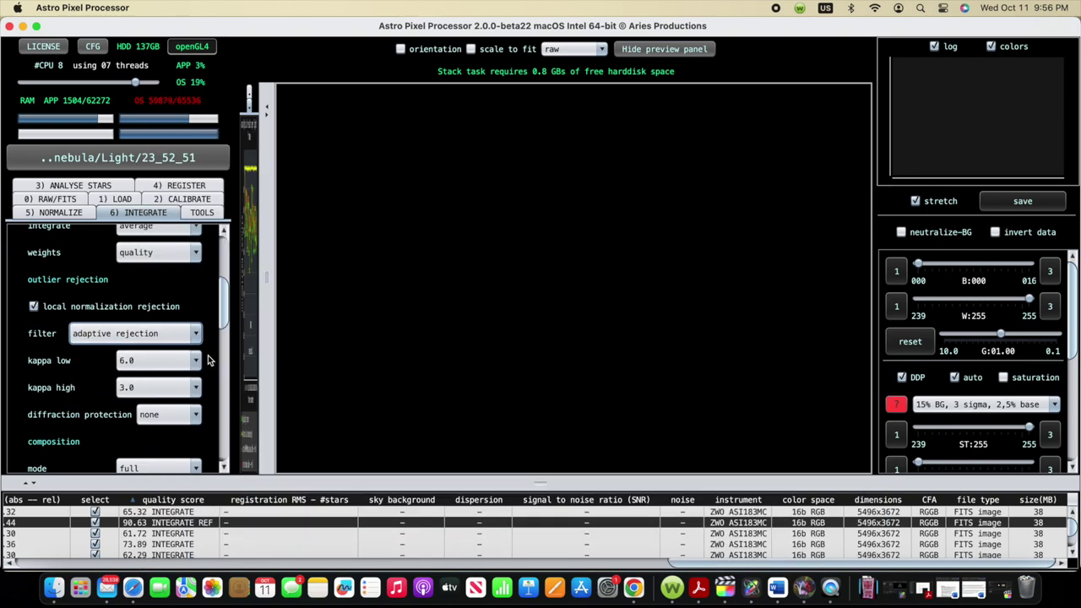
scroll(209, 360, "down", 3)
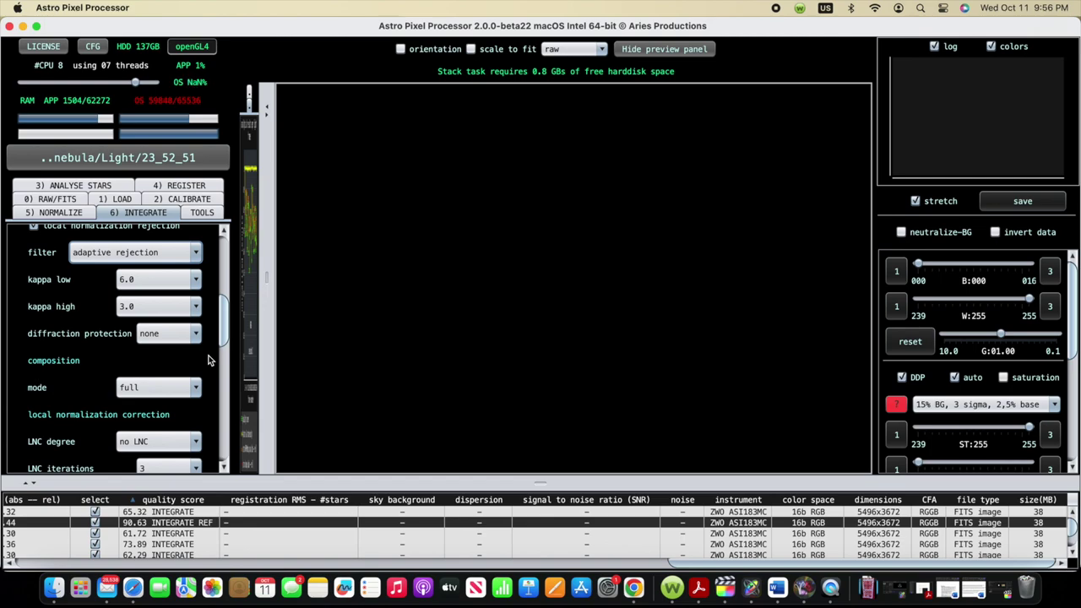
scroll(210, 359, "down", 2)
scroll(209, 359, "down", 2)
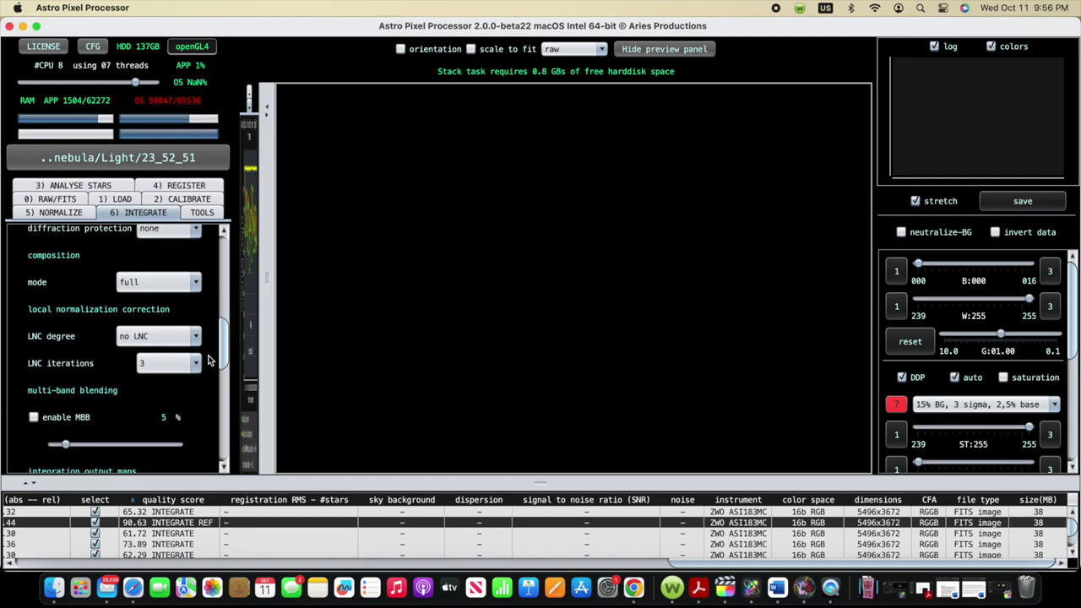
scroll(209, 360, "up", 2)
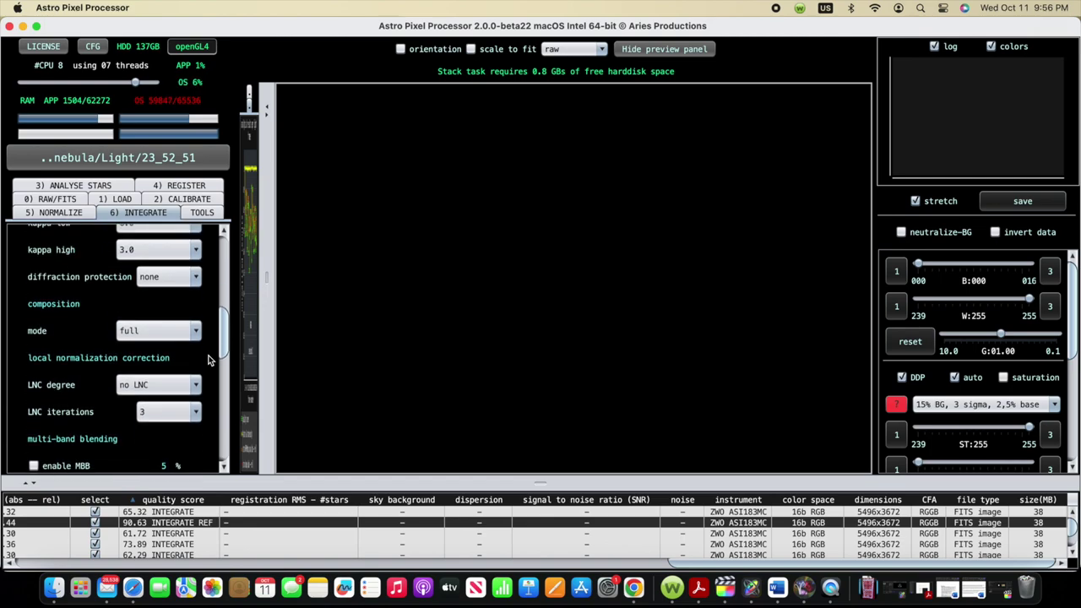
Leave diffraction protection at none and start integrating the stack.
left_click(195, 279)
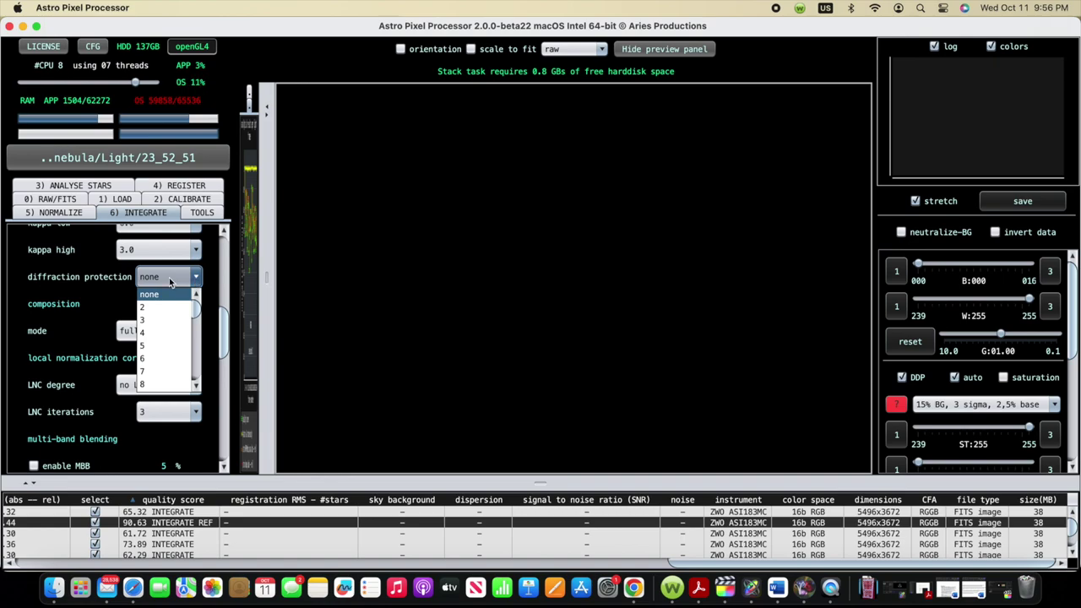
scroll(170, 338, "down", 6)
left_click(200, 432)
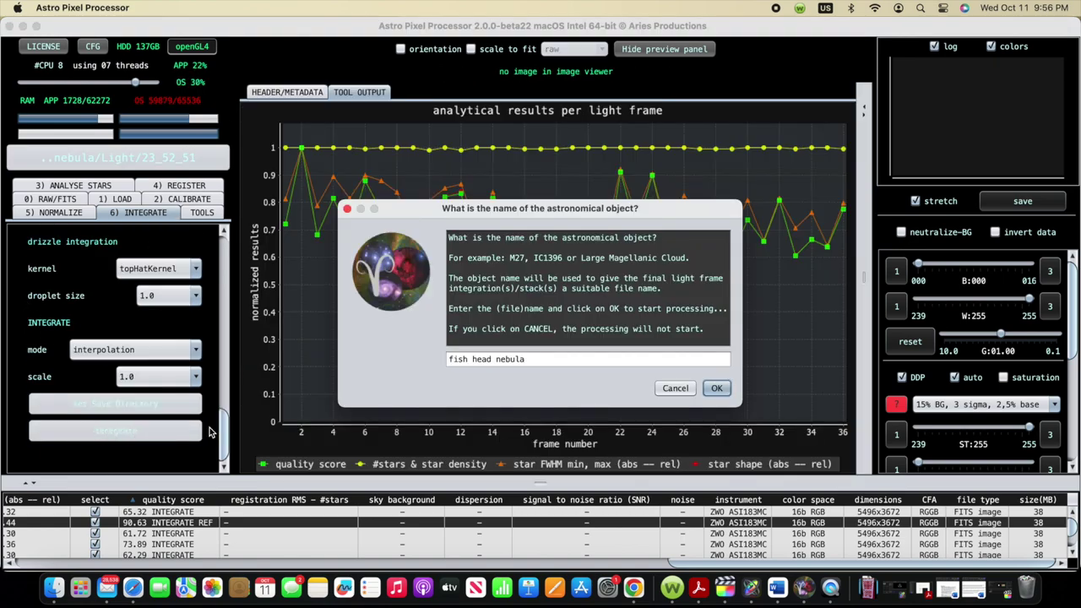
Accept the object name 'fish head nebula' so the integration runs.
left_click(715, 389)
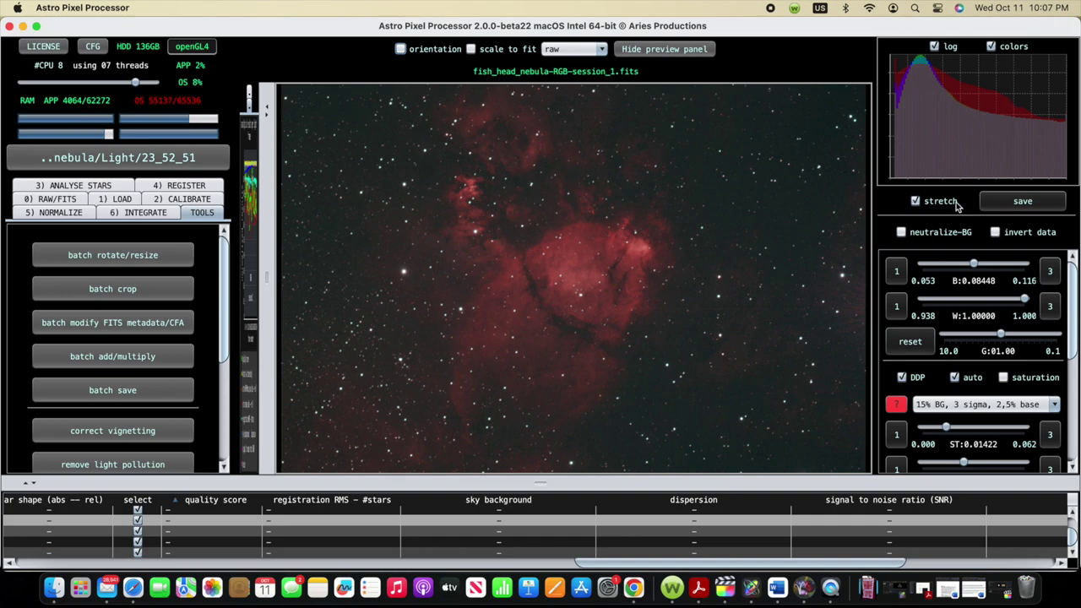
Save the stack as 32-bit float FITS named fish_head_nebula-stacked-astro-pixel-processor.
left_click(1018, 201)
left_click(670, 294)
left_click(680, 300)
left_click_drag(559, 259, 721, 258)
type("stacky")
type("d-astro-pixel-p")
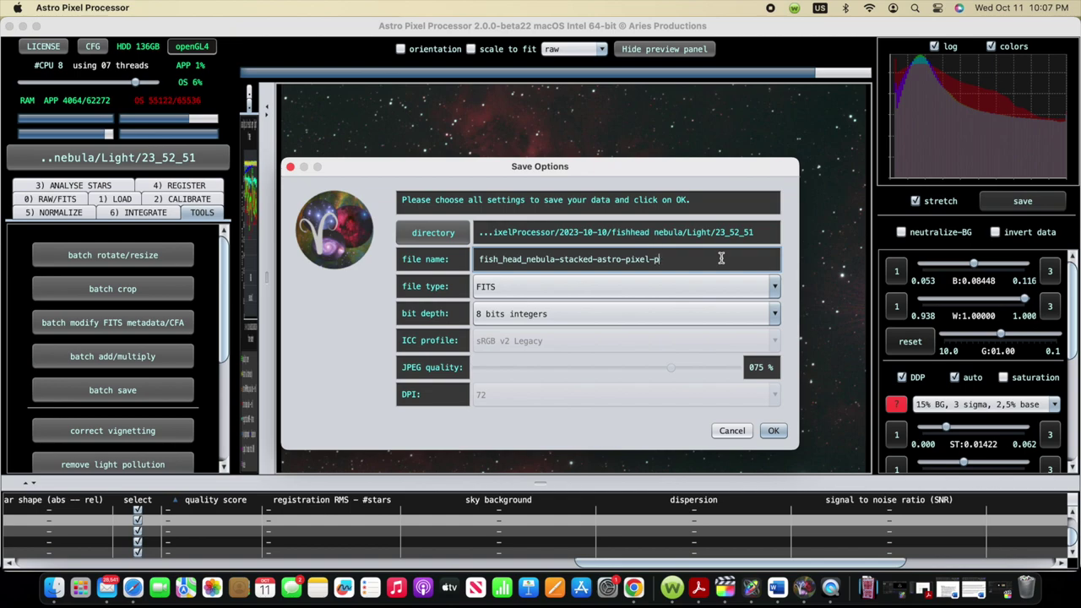
type("rocessor")
left_click(718, 313)
left_click(714, 399)
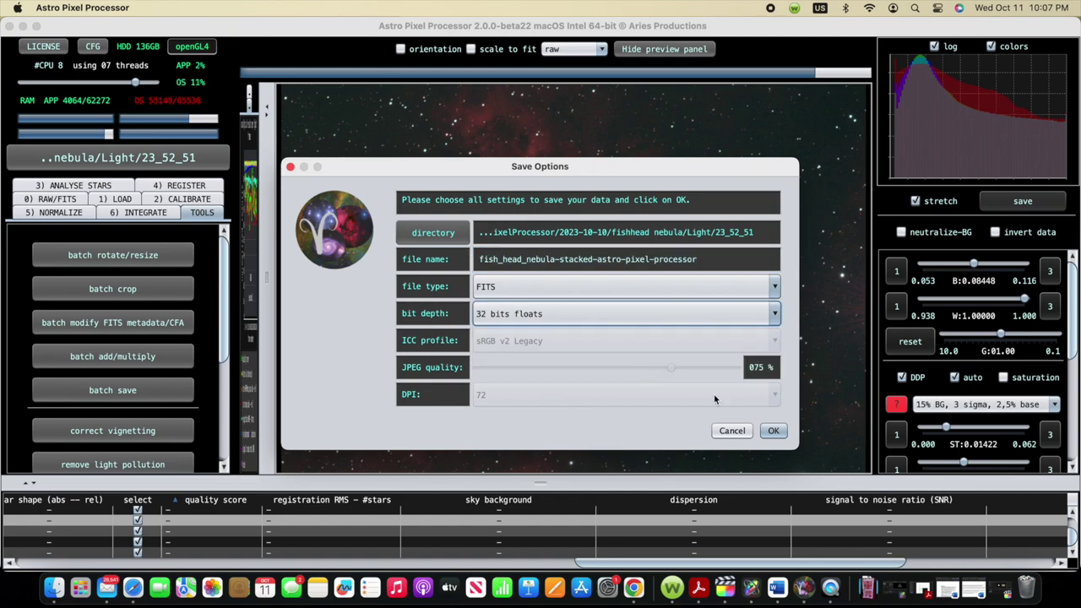
left_click(773, 430)
Save a second copy of the stack with the pasted name as 32-bit floats.
left_click(1021, 201)
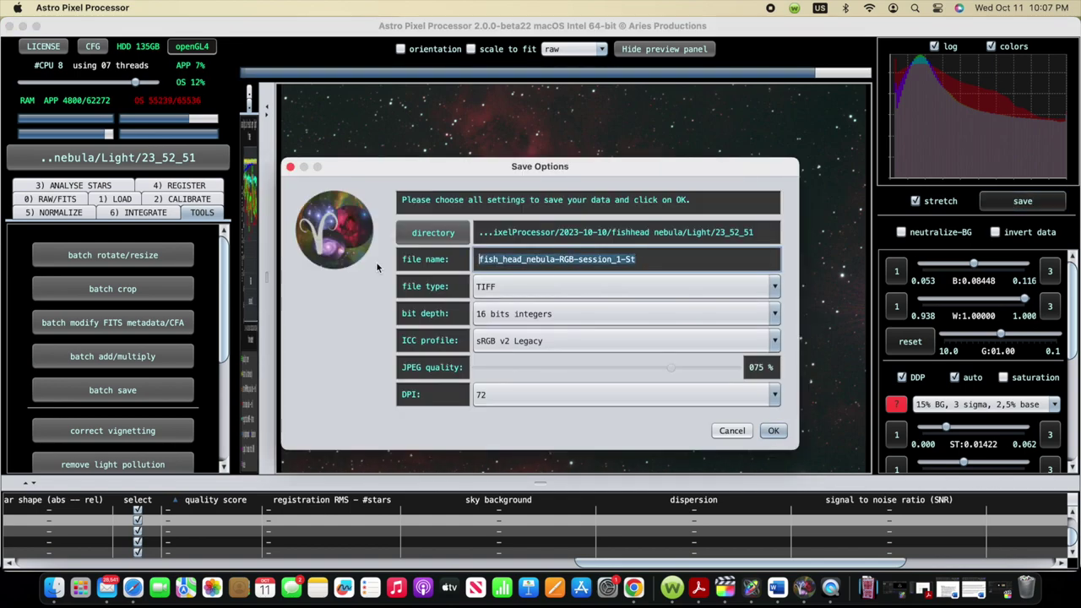
type("fish_head_nebula-stacked-astro-pixel-processor")
left_click(718, 313)
left_click(596, 355)
left_click(742, 394)
scroll(676, 456, "down", 5)
left_click(775, 435)
left_click(773, 430)
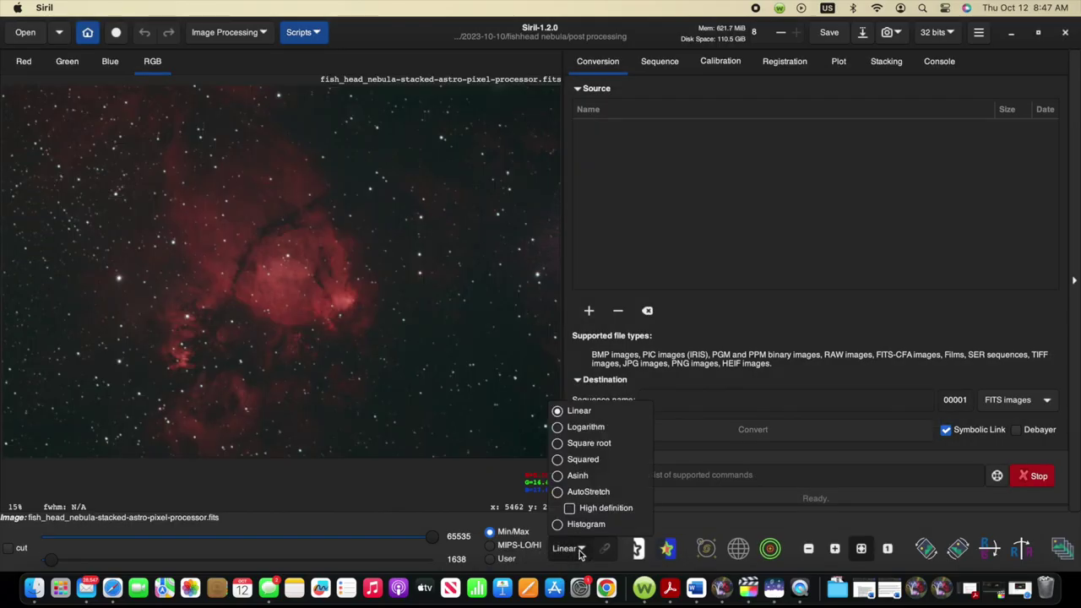
Change Siril's display stretch for the nebula stack from Histogram to Linear.
left_click(586, 525)
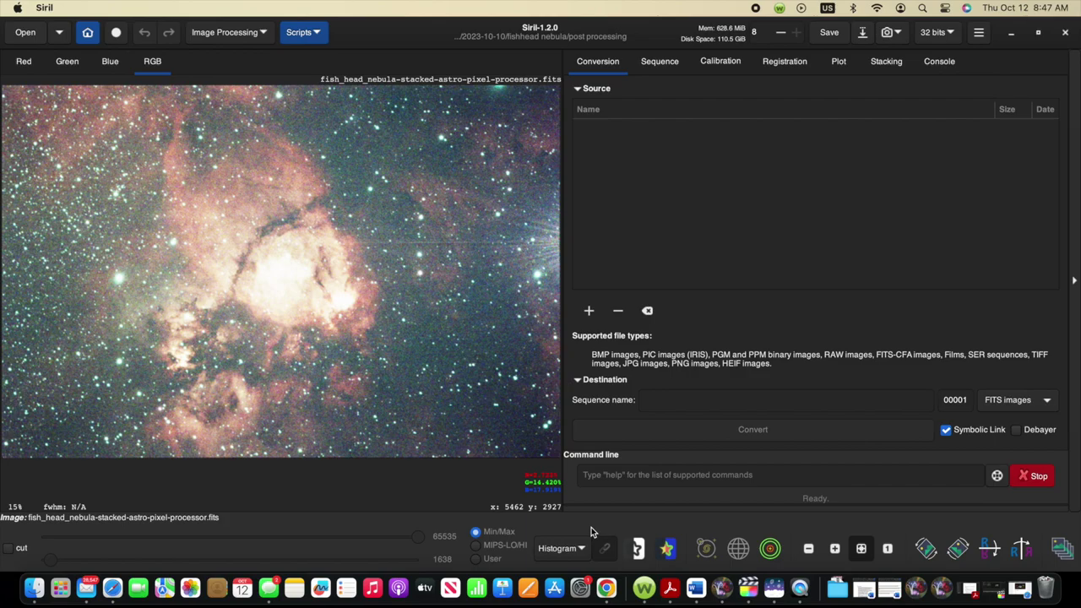
left_click(580, 547)
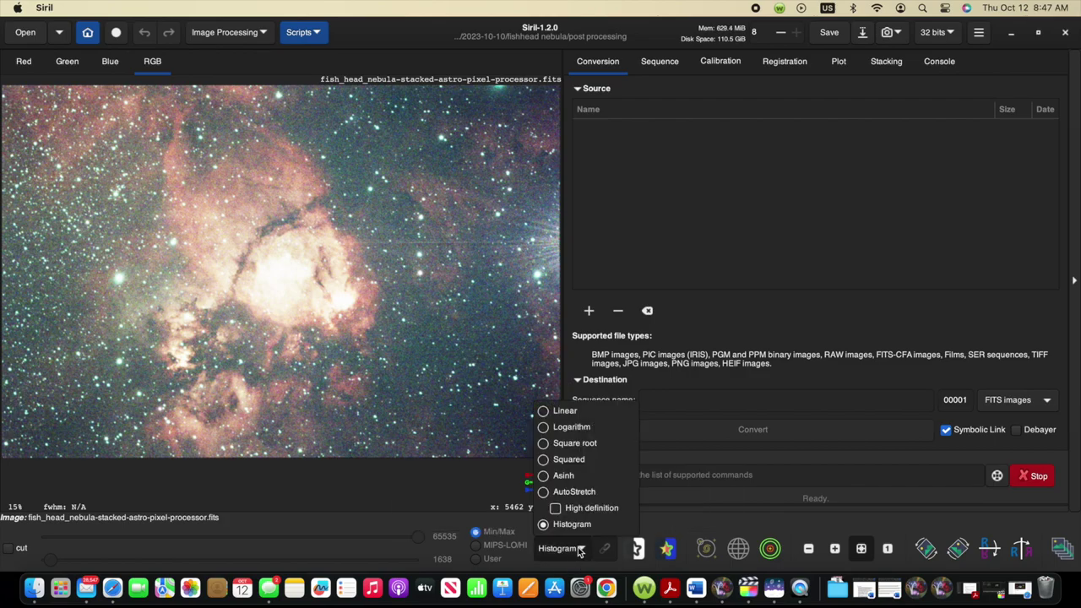
left_click(559, 411)
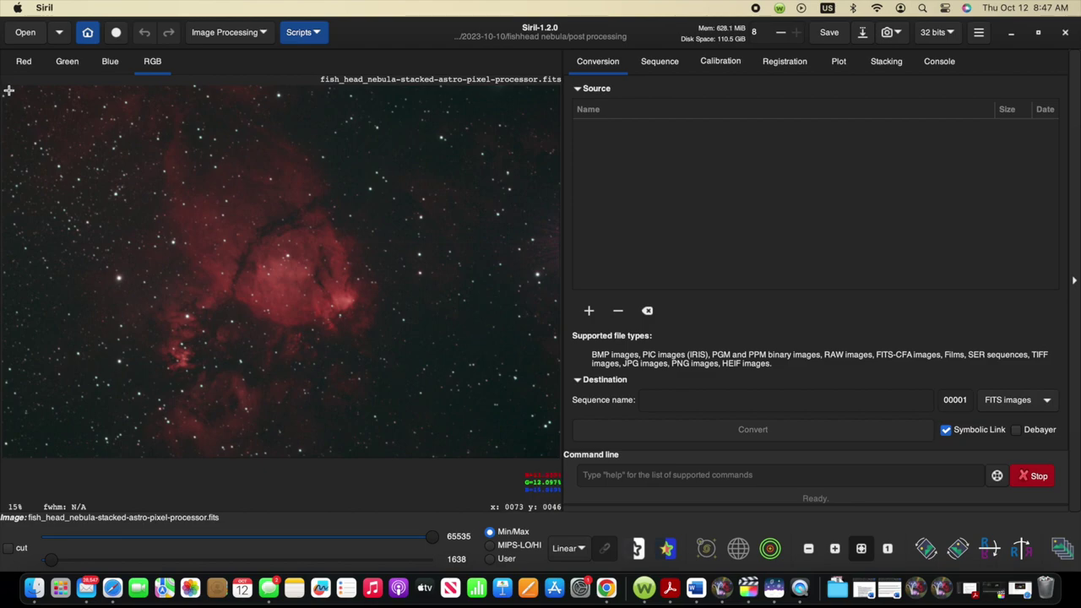
Crop the stack to a selected area, trimming its ragged edges.
left_click_drag(9, 89, 513, 454)
right_click(515, 153)
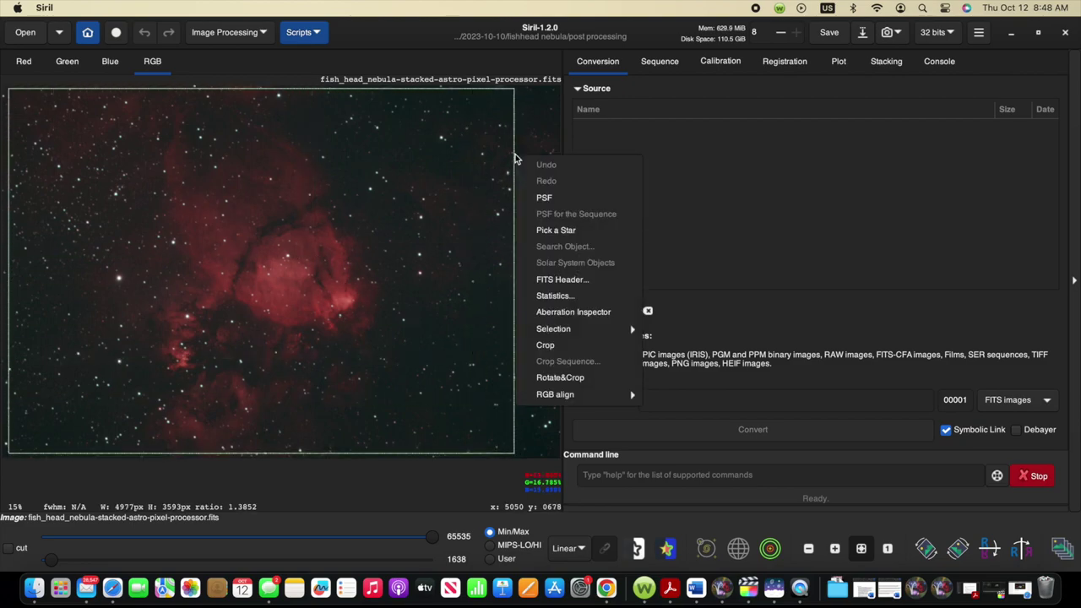
left_click(591, 334)
Save the cropped image as 32-bit FITS 'fish_head_nebula stackcropped.fits'.
left_click(827, 31)
left_click_drag(252, 115, 365, 115)
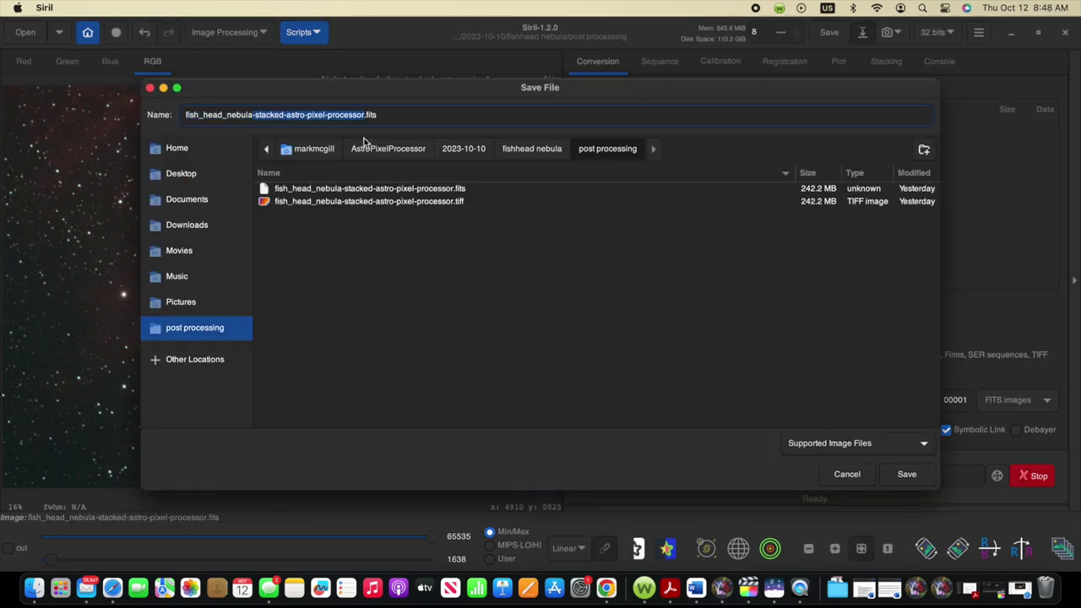
type("cropped")
type("stack")
left_click(886, 475)
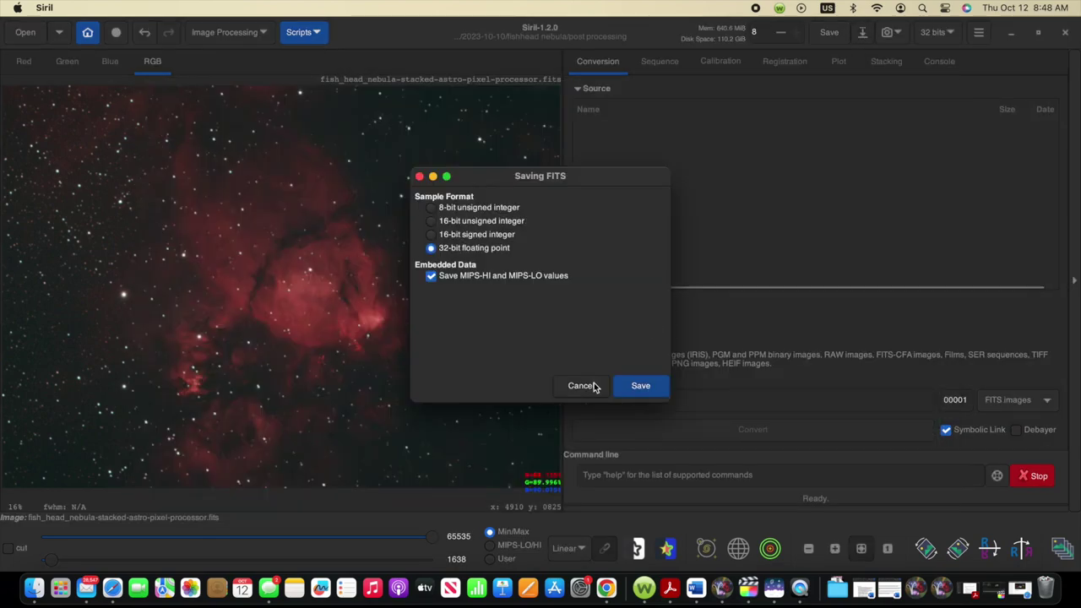
key("Return")
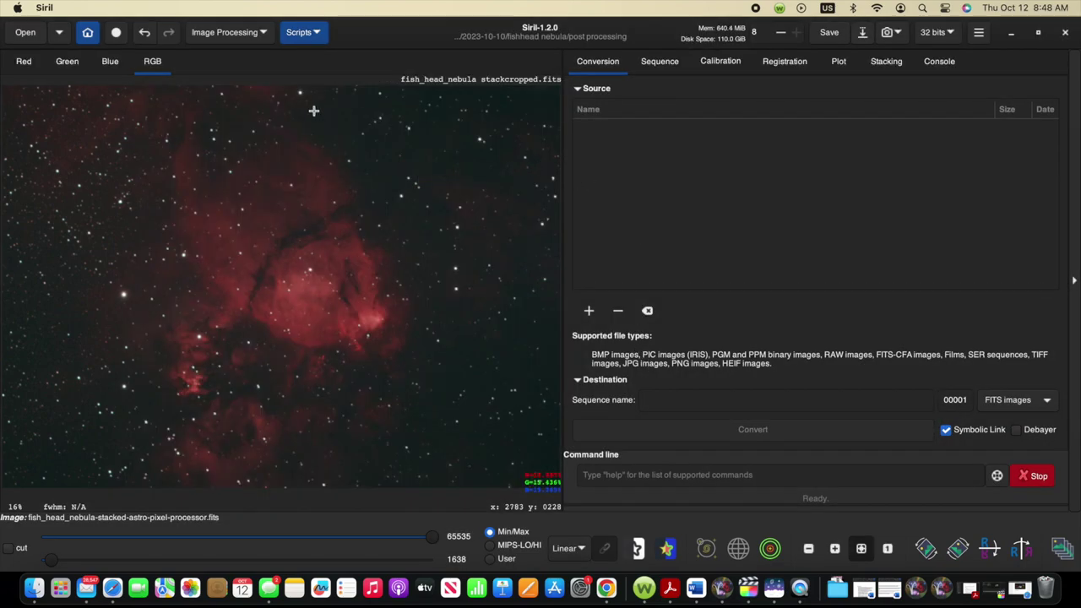
Bring up the Color Calibration dialog and move it off the image.
left_click(261, 33)
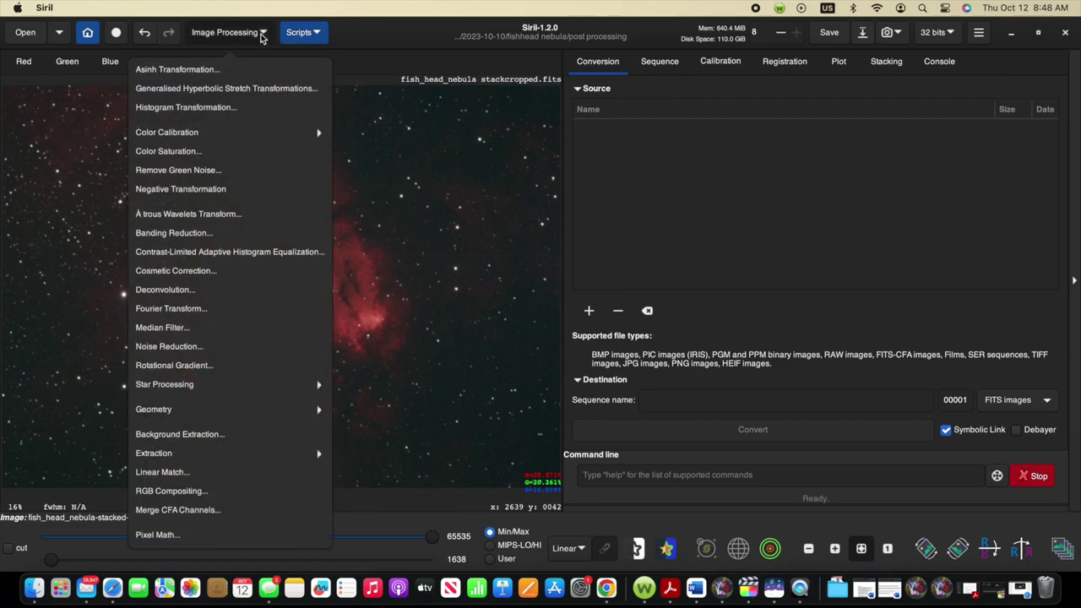
left_click(210, 133)
left_click(169, 93)
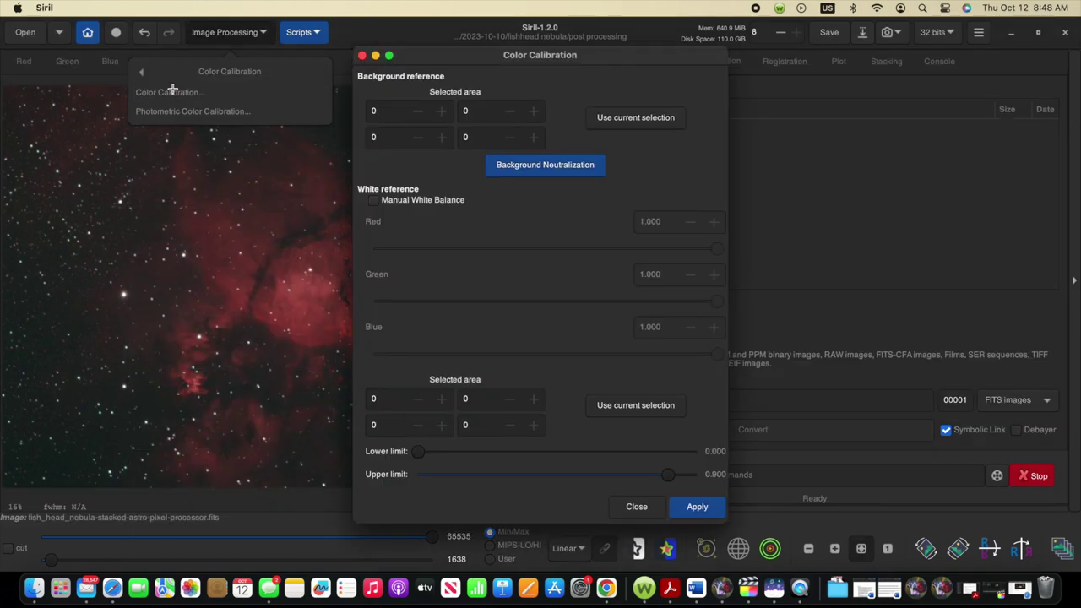
left_click(934, 65)
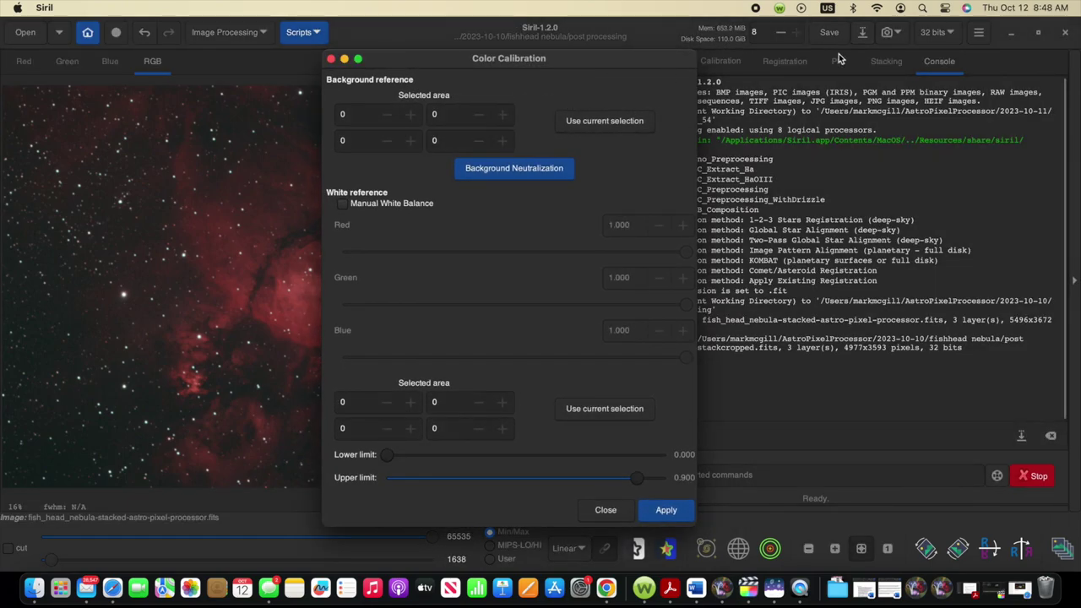
left_click_drag(438, 68, 730, 74)
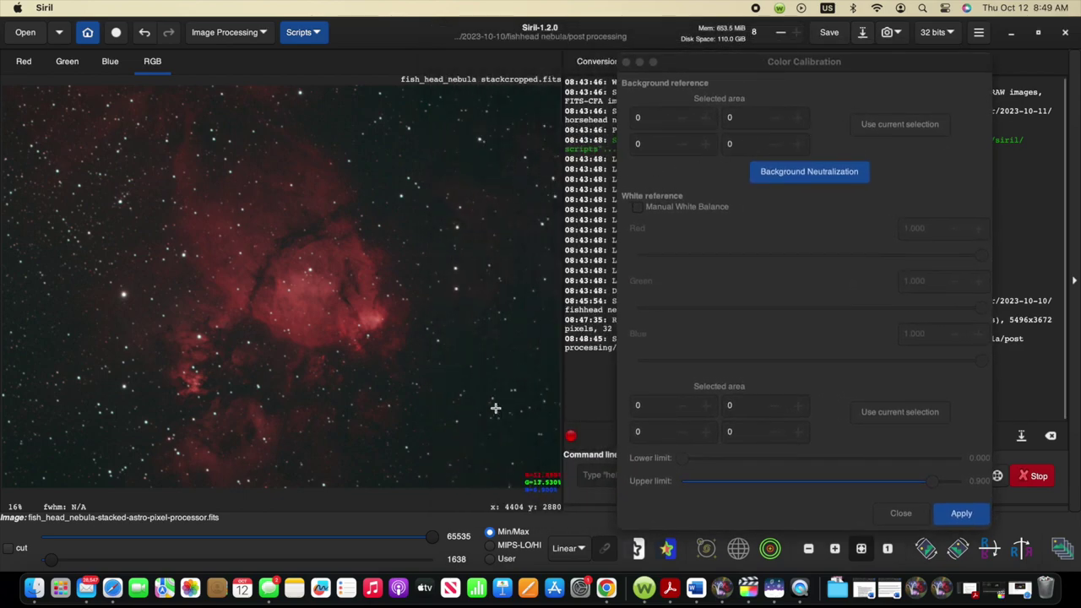
Neutralise the background using an empty lower-right sky patch (862×561 at 3892, 2819).
left_click_drag(437, 401, 534, 464)
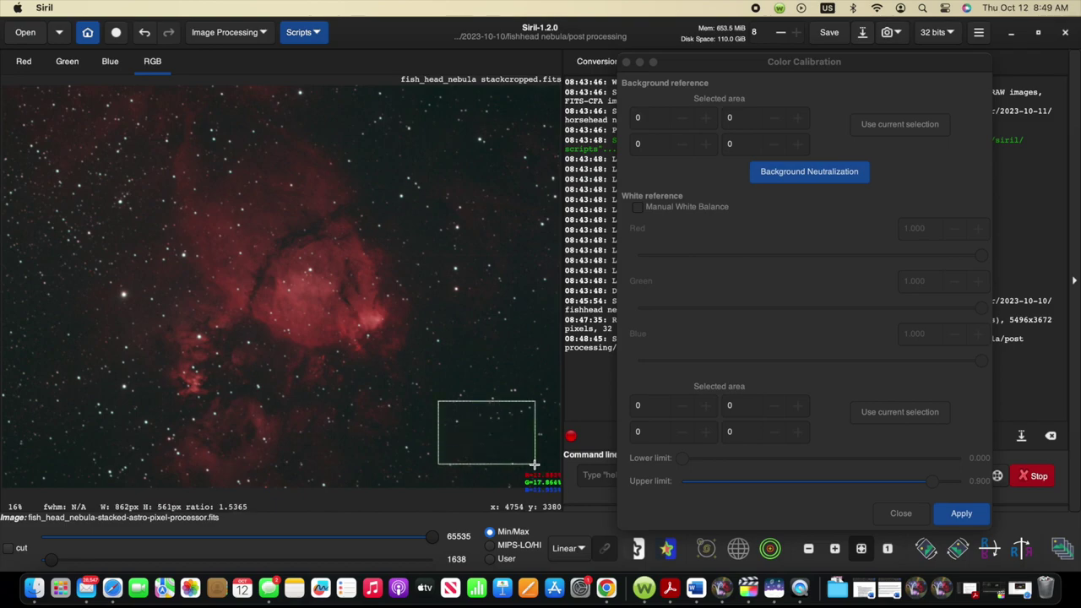
left_click(899, 125)
left_click(898, 123)
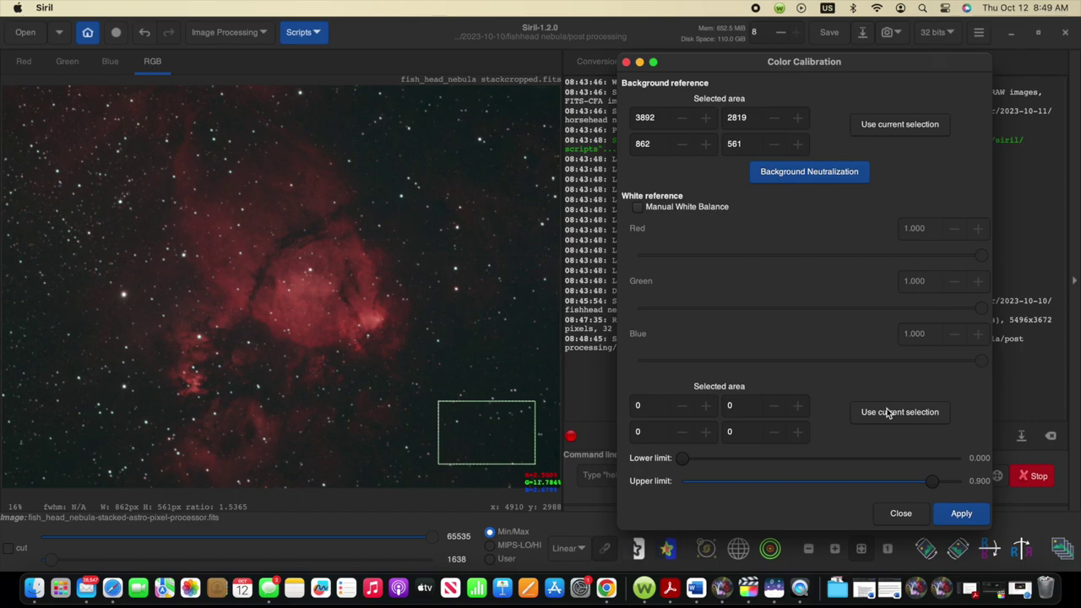
left_click(776, 173)
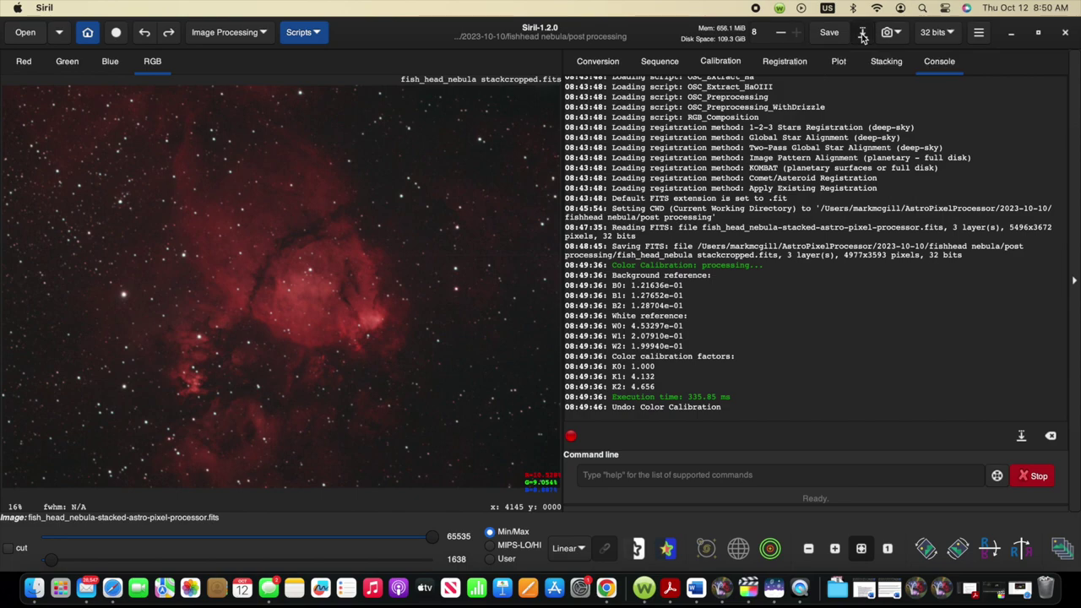
Save the neutralised stack as 32-bit FITS 'fish_head_nebula backgroundnuetralized.fits'.
left_click(862, 35)
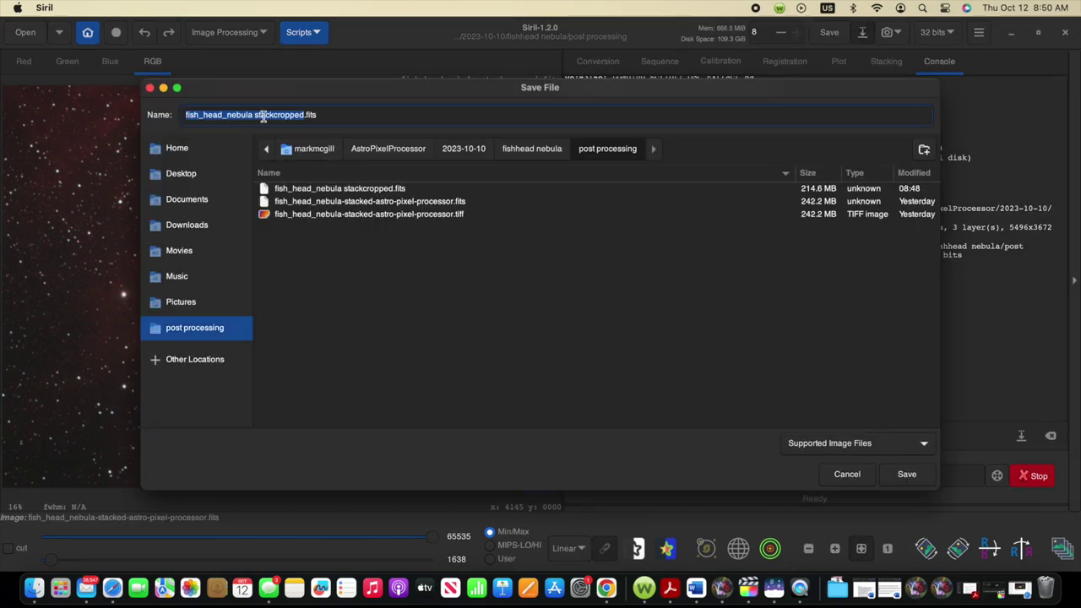
double_click(281, 114)
type("ba")
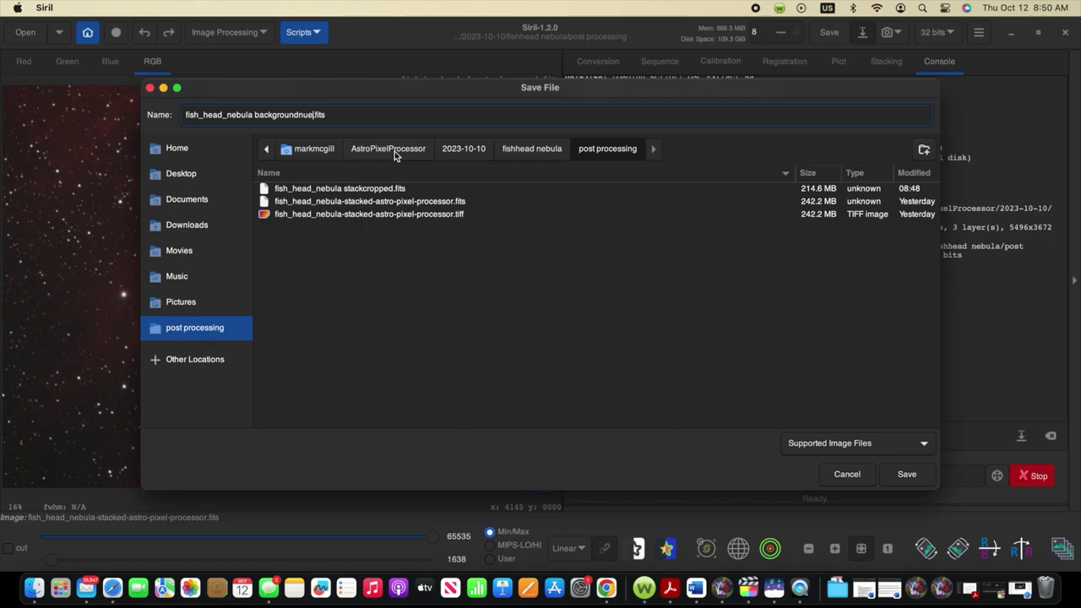
left_click(907, 476)
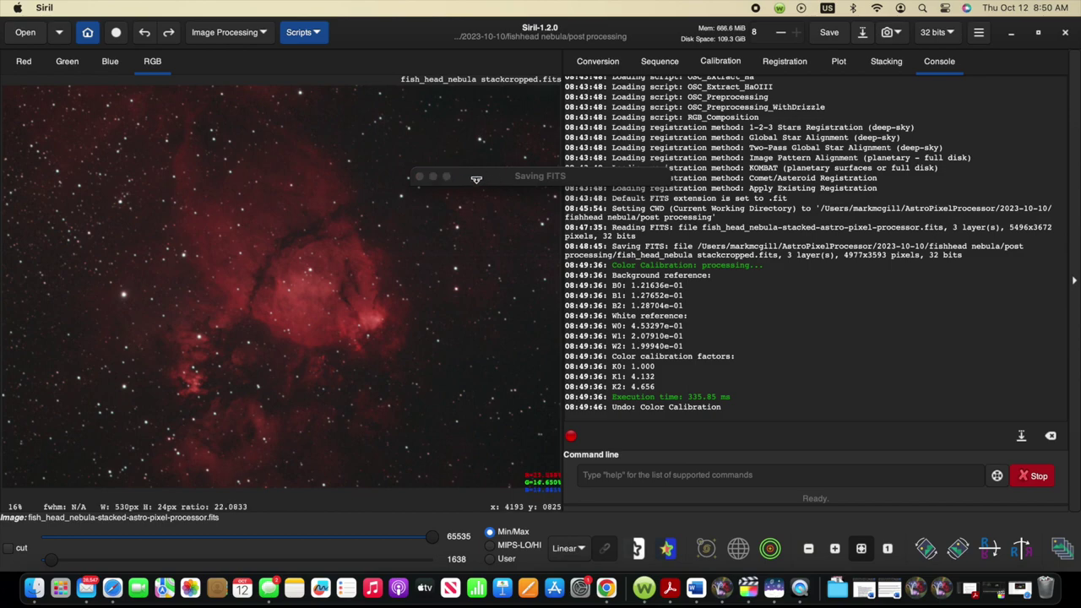
double_click(482, 178)
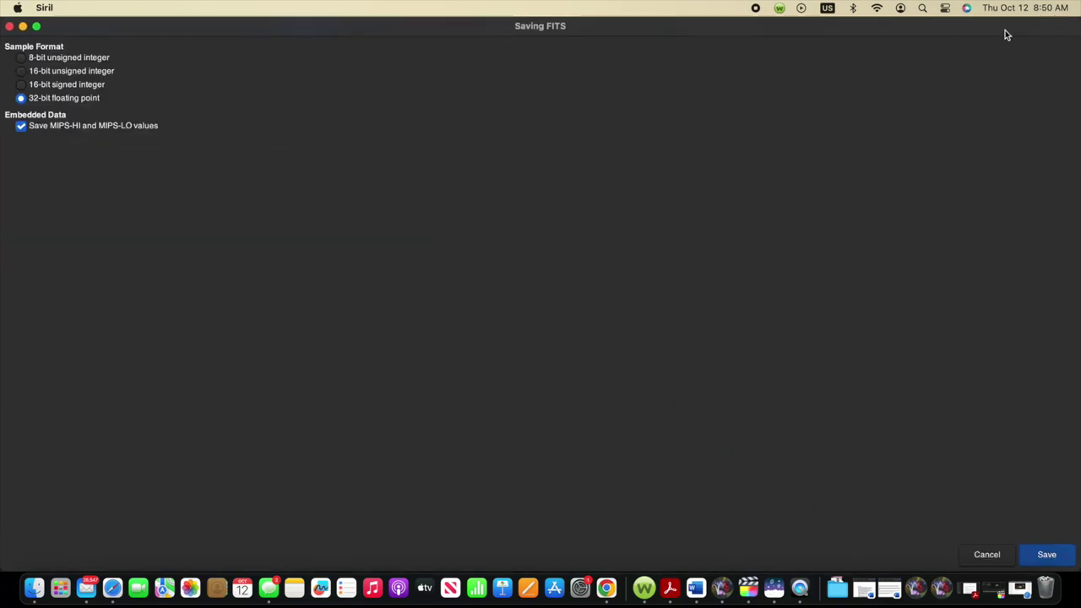
left_click(1046, 554)
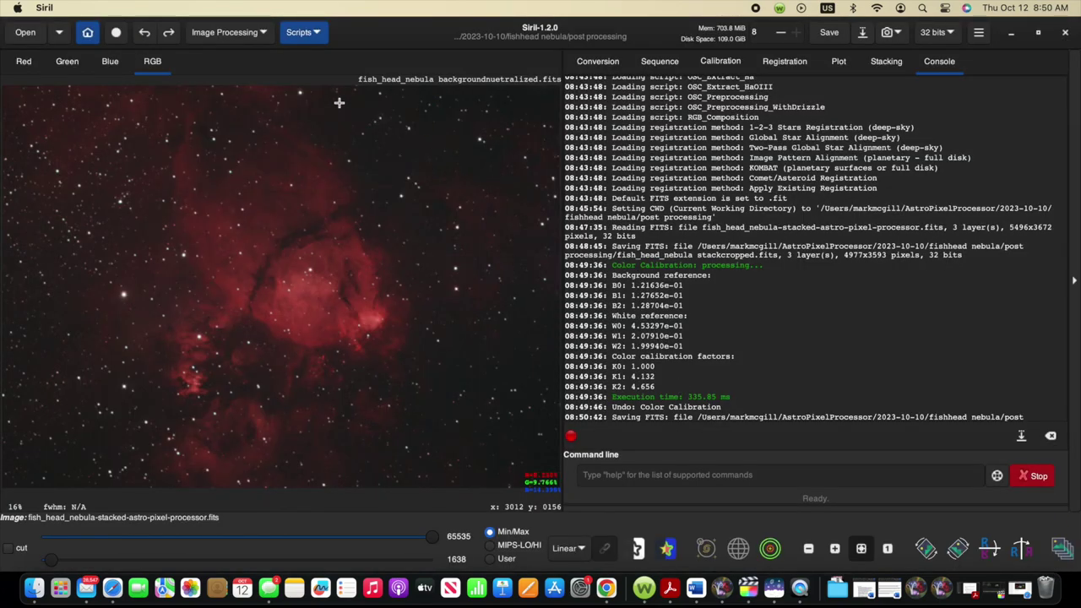
Try Background Extraction with 10 samples per line and generate a sample grid.
left_click(224, 32)
left_click(180, 434)
left_click_drag(543, 49, 832, 49)
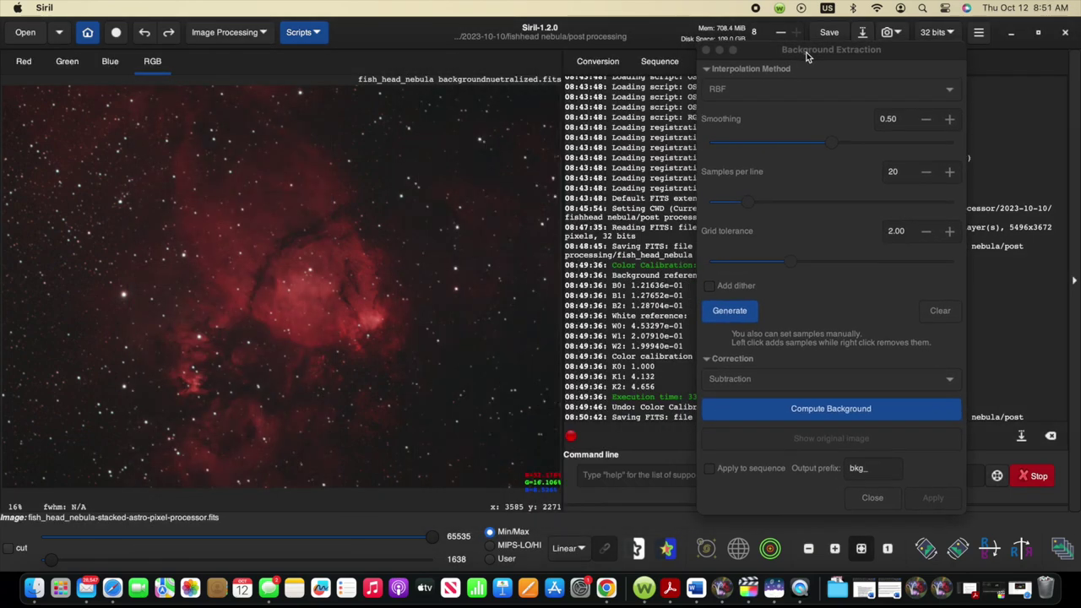
mouse_move(832, 144)
left_mouse_down()
mouse_move(778, 145)
mouse_move(832, 143)
left_mouse_up()
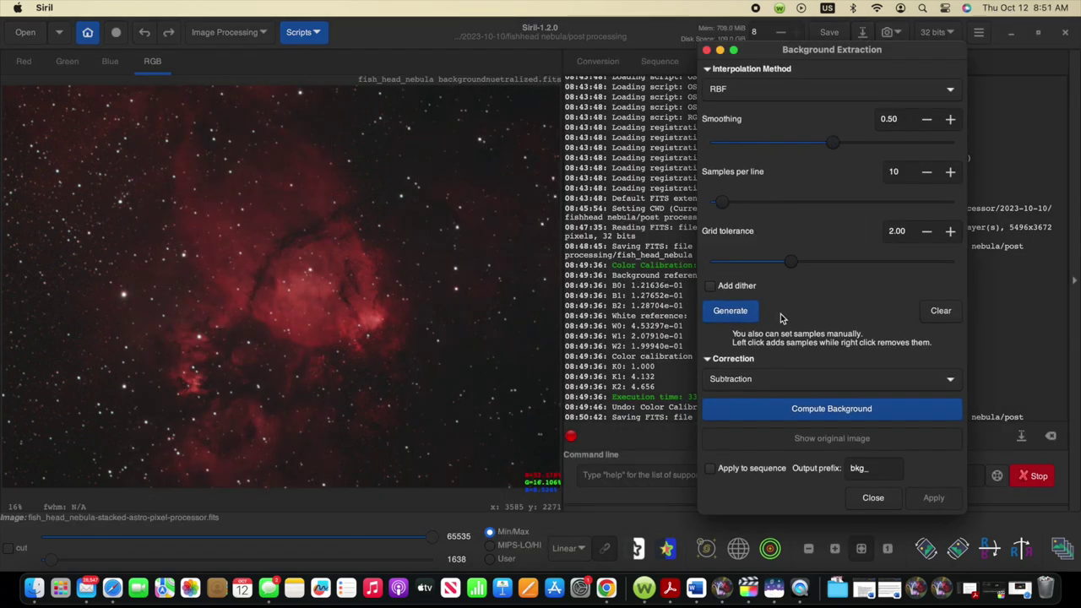
left_click(731, 311)
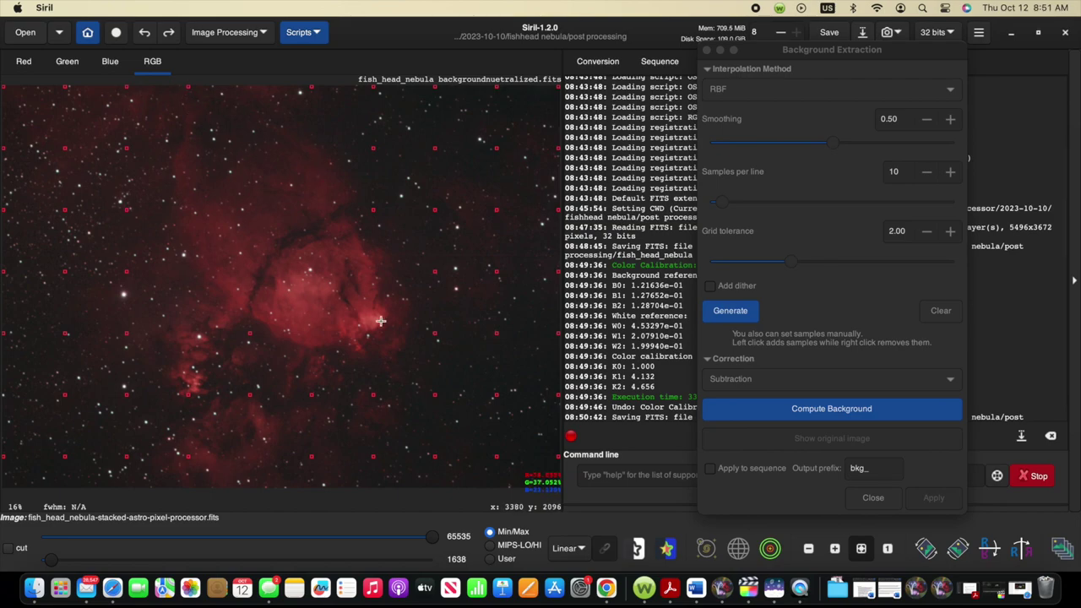
left_click(869, 497)
Raise the grid tolerance to 3.26 and regenerate the background samples.
left_click(226, 32)
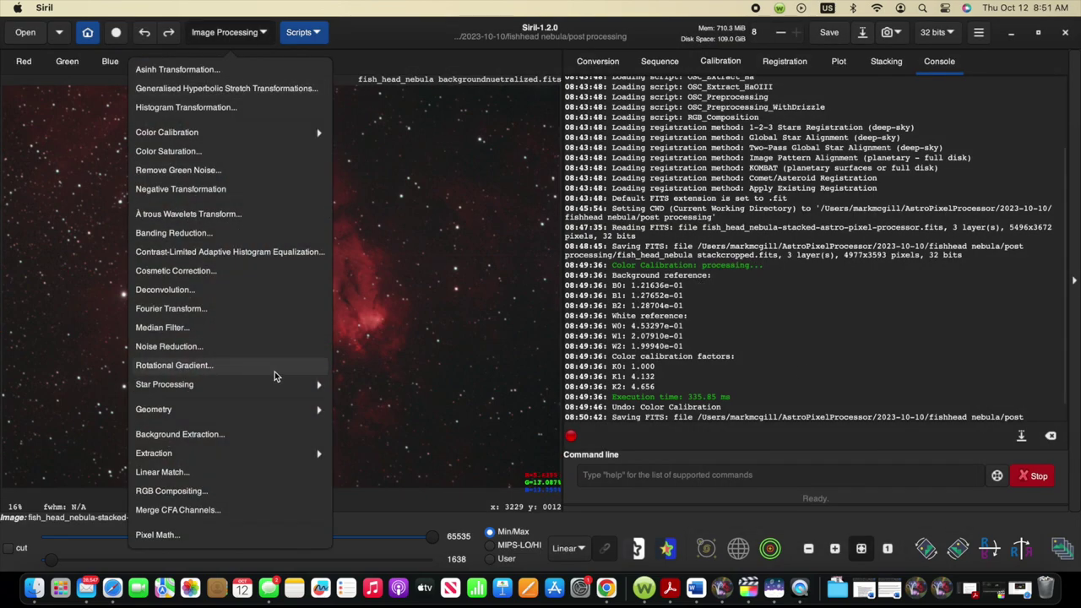
left_click(180, 434)
mouse_move(836, 249)
left_mouse_down()
mouse_move(864, 267)
mouse_move(816, 263)
mouse_move(841, 263)
left_mouse_up()
left_click(734, 314)
left_click(726, 314)
left_click(733, 318)
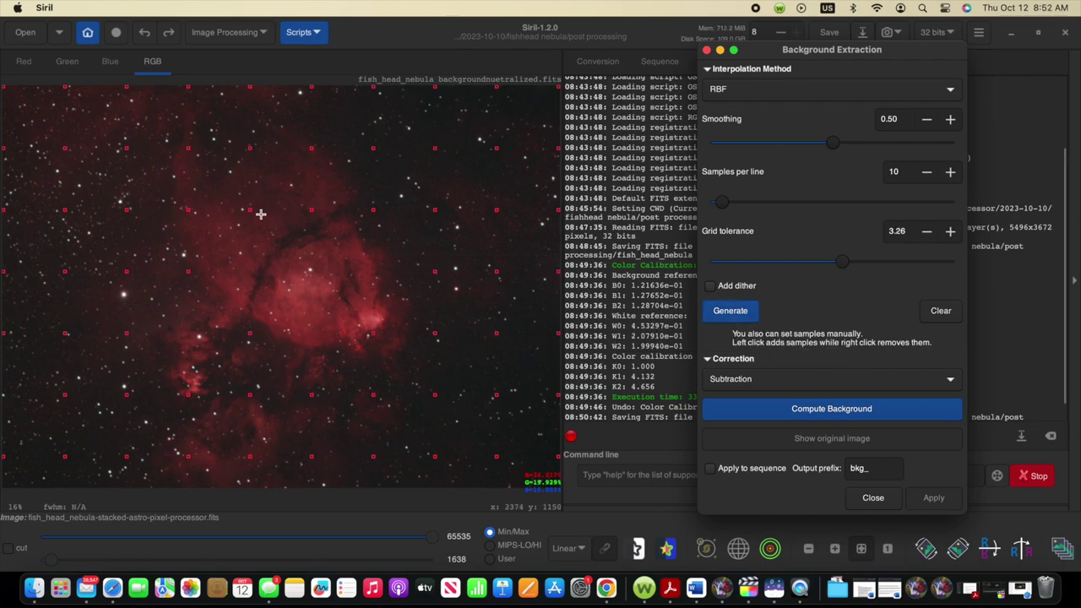
Delete the five samples along the top edge and compute the background model.
left_click(260, 214)
right_click(187, 148)
right_click(126, 86)
right_click(187, 86)
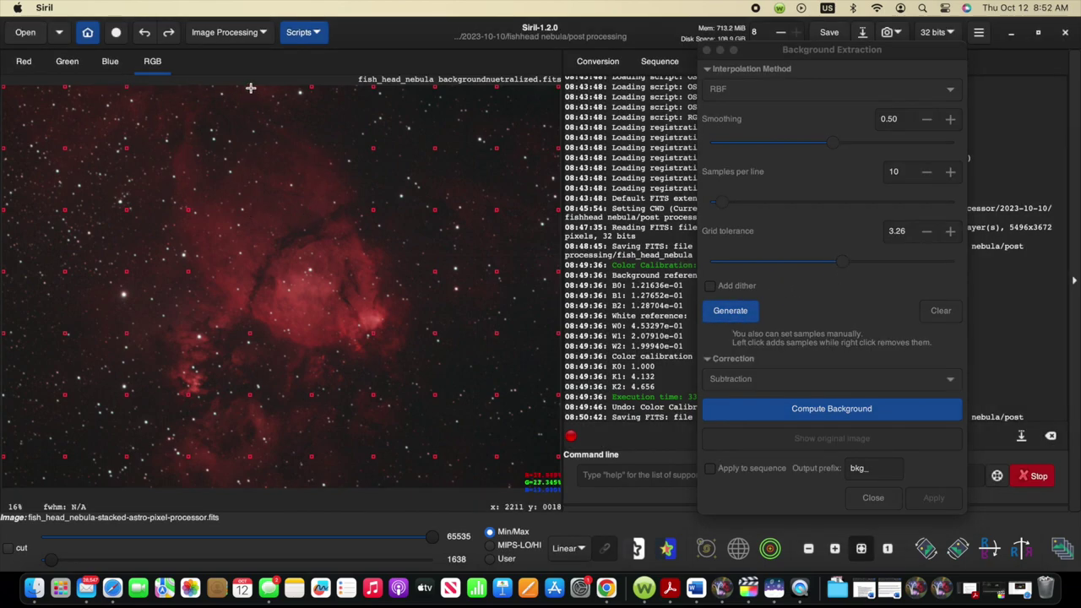
right_click(250, 86)
right_click(65, 86)
left_click(832, 408)
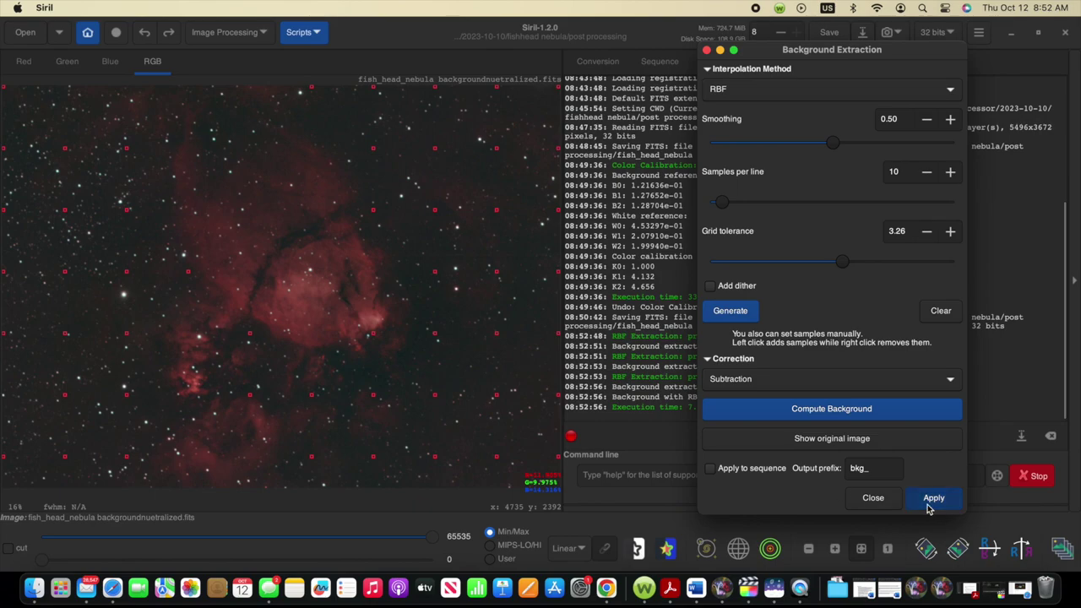
Apply the gradient correction and save as fish_head_nebula backgroundextracted.fits.
left_click(933, 497)
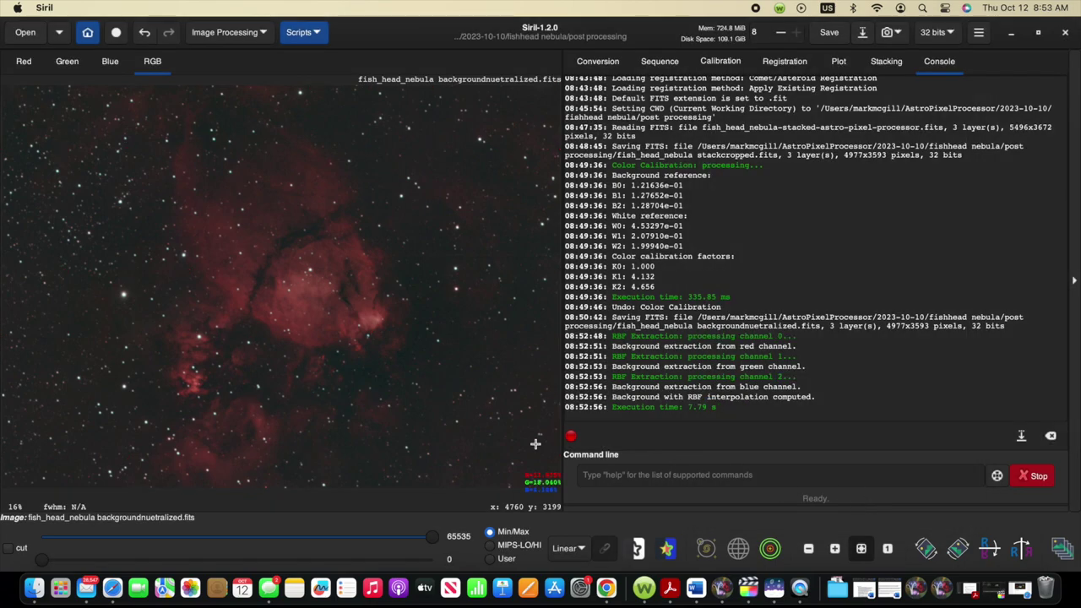
key("super+shift+s")
key("Right")
key("BackSpace")
key("BackSpace")
key("BackSpace")
key("BackSpace")
key("BackSpace")
key("BackSpace")
key("BackSpace")
key("BackSpace")
key("BackSpace")
key("BackSpace")
key("BackSpace")
type("e")
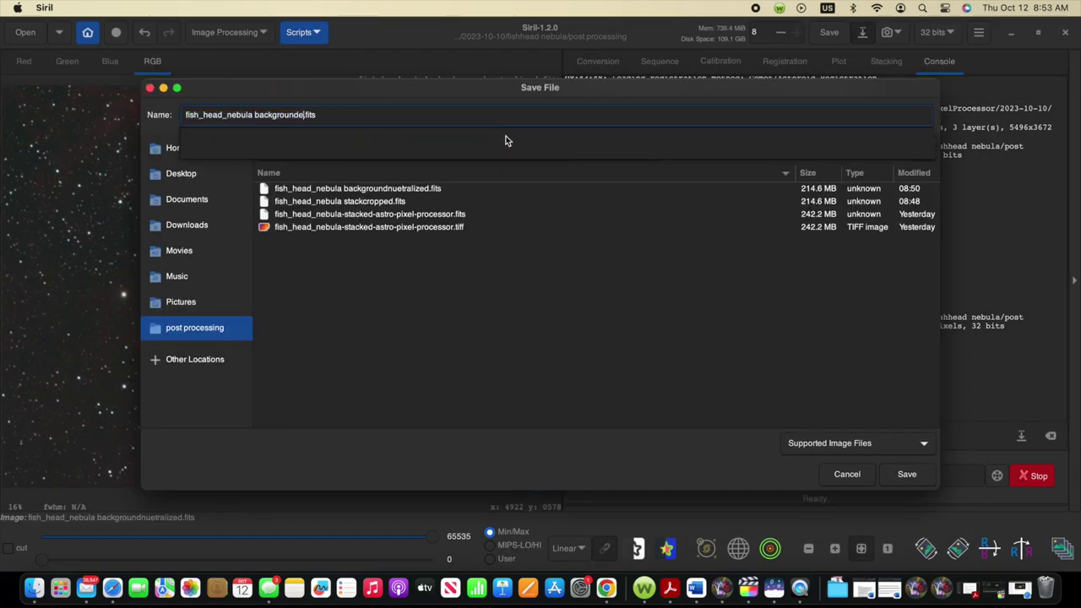
type("xtracted")
left_click(905, 474)
Start another Save As with TIFF type, reaching the 16-bit unsigned integer TIFF options.
key("super+shift+s")
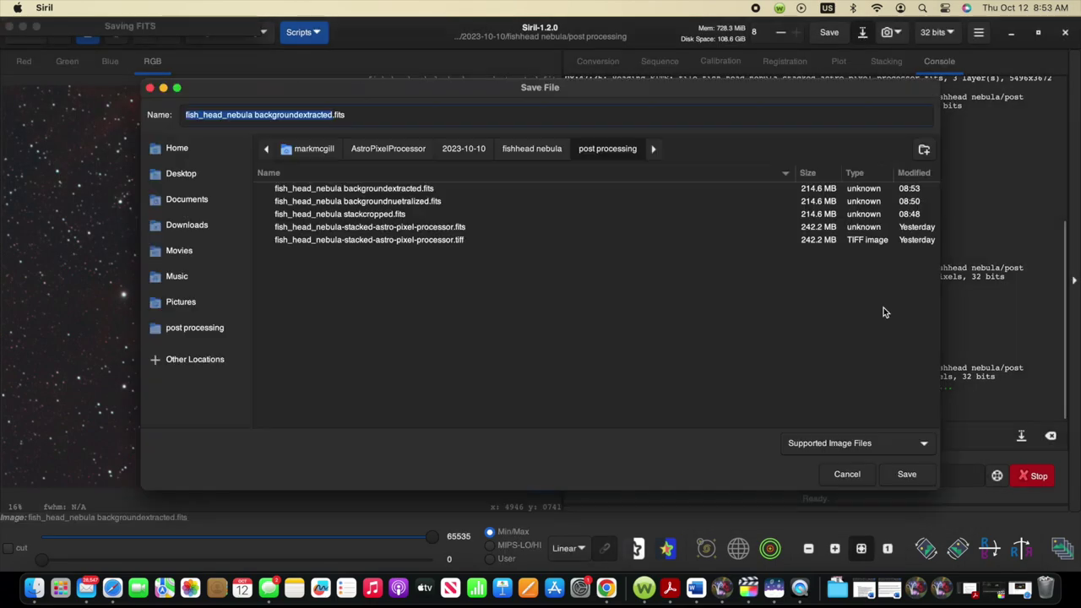
left_click(924, 444)
left_click(890, 413)
left_click(906, 475)
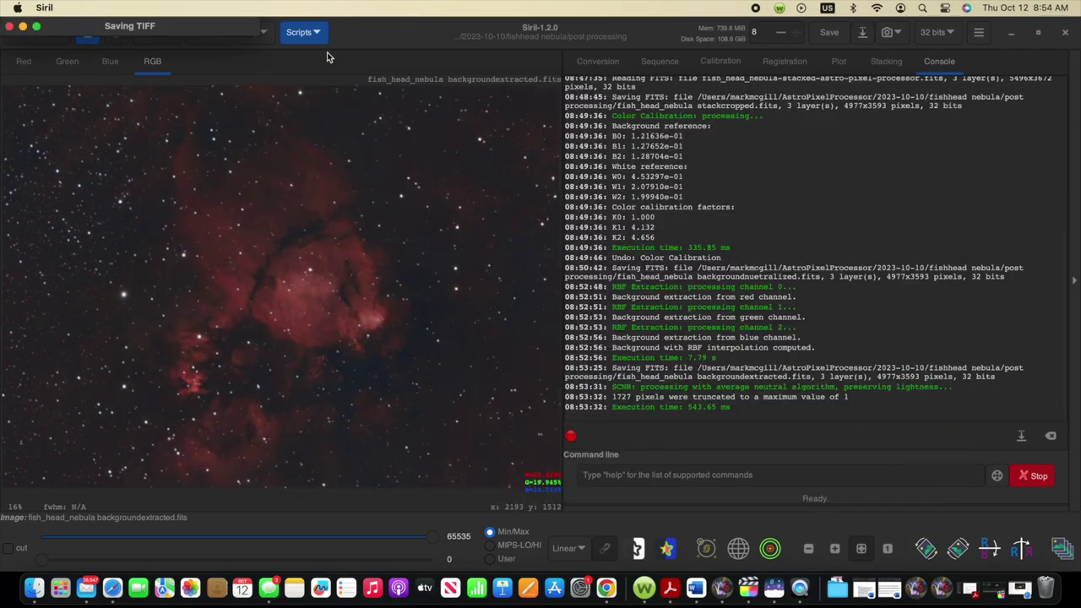
left_click_drag(66, 34, 457, 189)
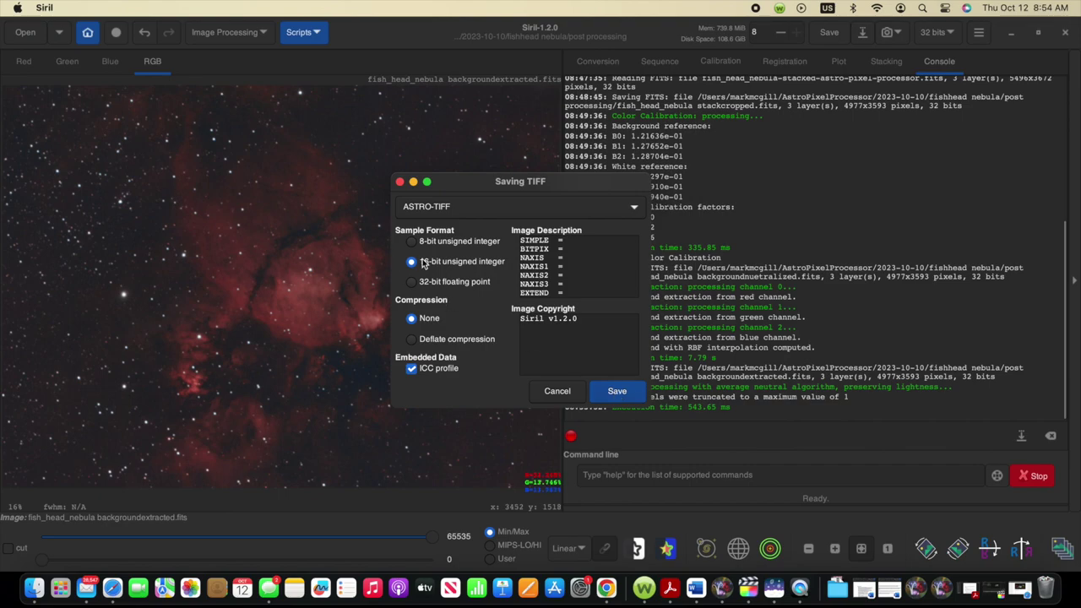
Save a 16-bit TIFF copy and reopen the background-extracted TIFF.
left_click(617, 391)
left_click(26, 32)
left_click(345, 166)
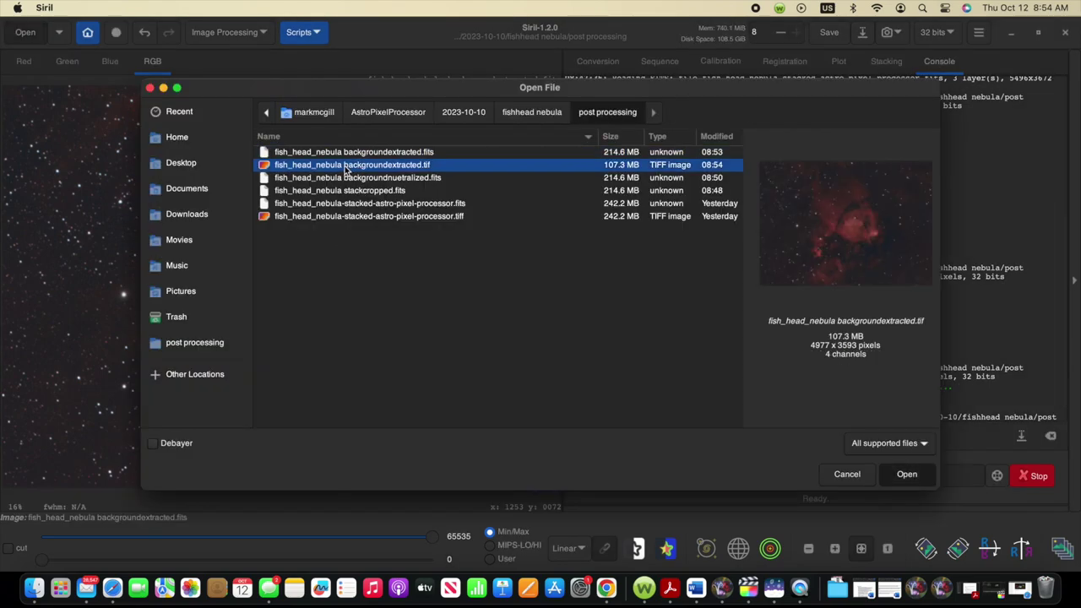
double_click(345, 165)
left_click(225, 32)
Remove the stars with StarNet, with Pre-stretch linear image enabled.
left_click(249, 389)
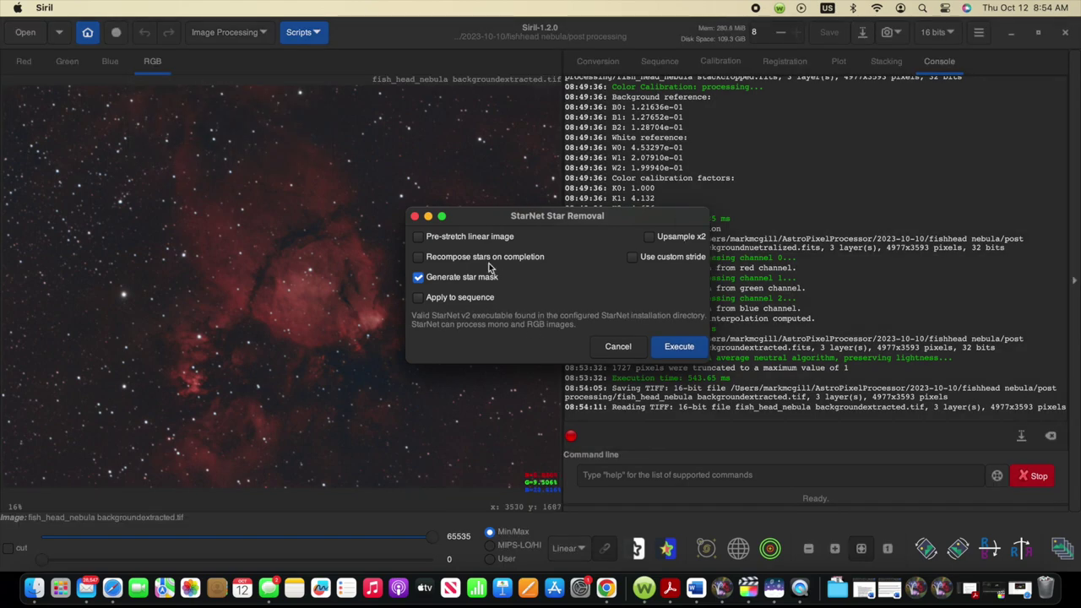
left_click(417, 238)
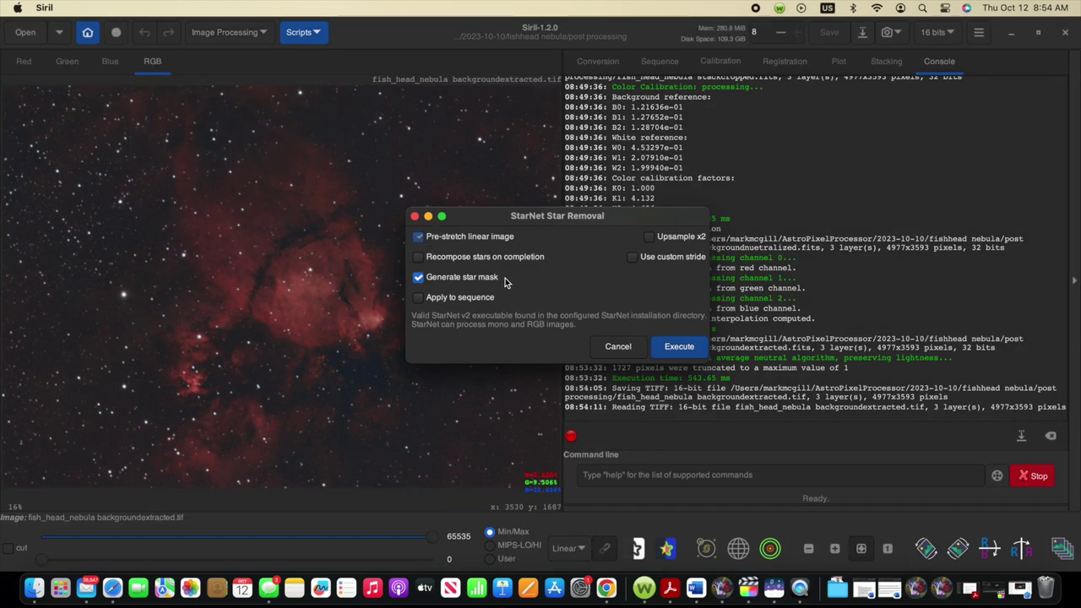
left_click(679, 348)
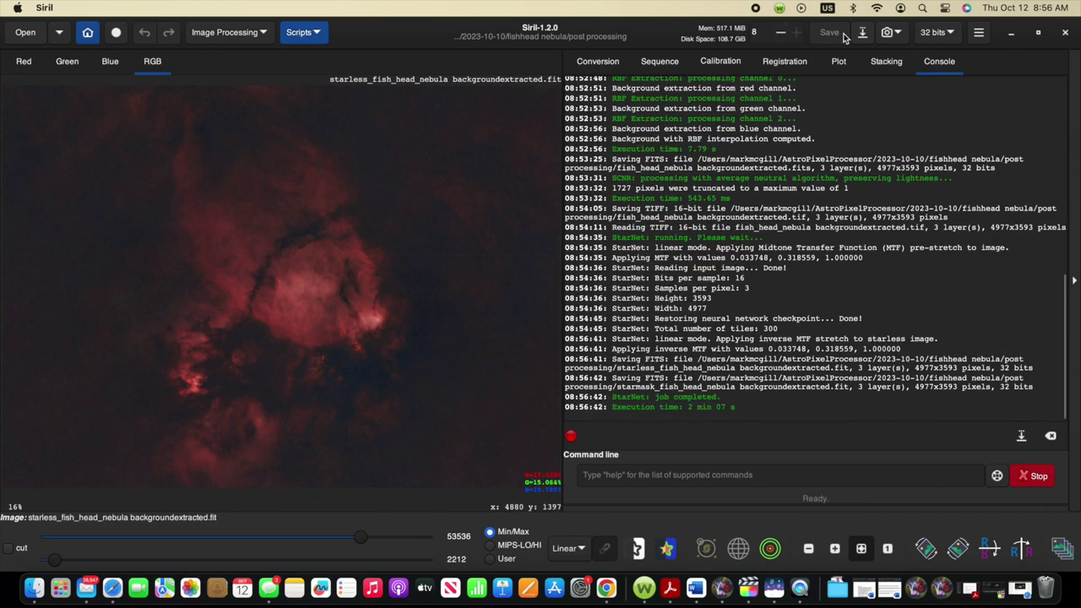
Save the starless result as fish_head_nebula starless.fit.
key("super+shift+s")
double_click(199, 117)
key("ctrl+x")
key("Delete")
double_click(294, 115)
key("ctrl+v")
left_click(906, 473)
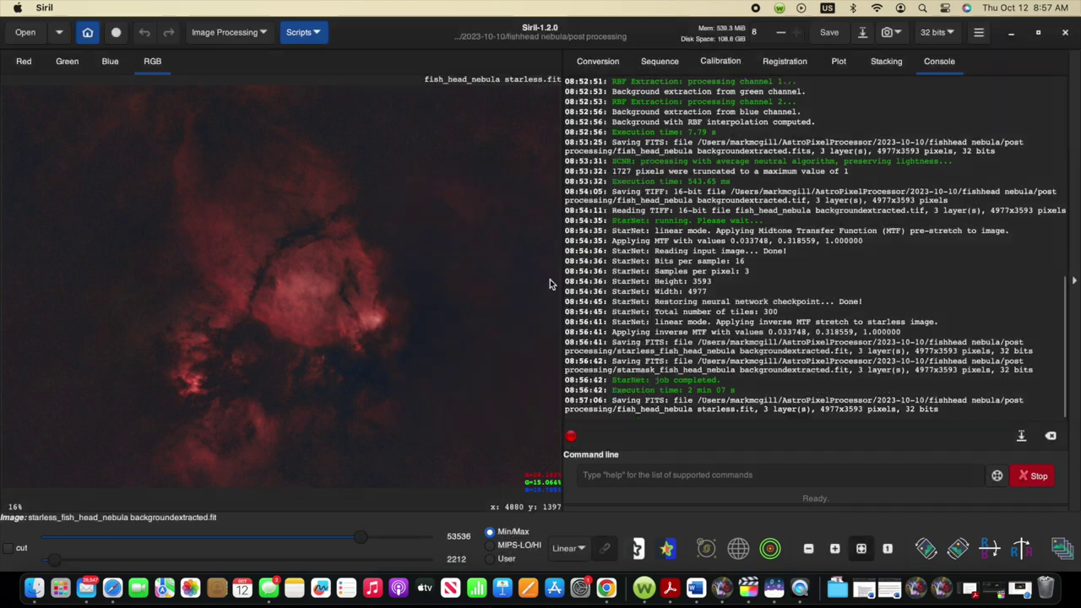
Load the background-extracted full image and the starless image into Pixel Math.
left_click(224, 32)
left_click(160, 535)
left_click(771, 101)
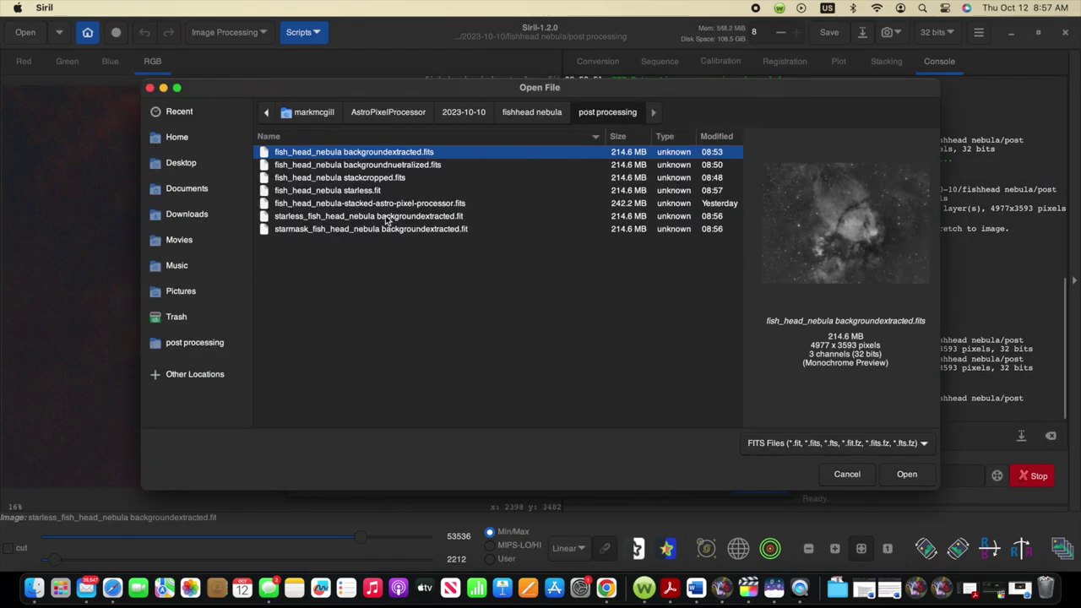
left_click(365, 166)
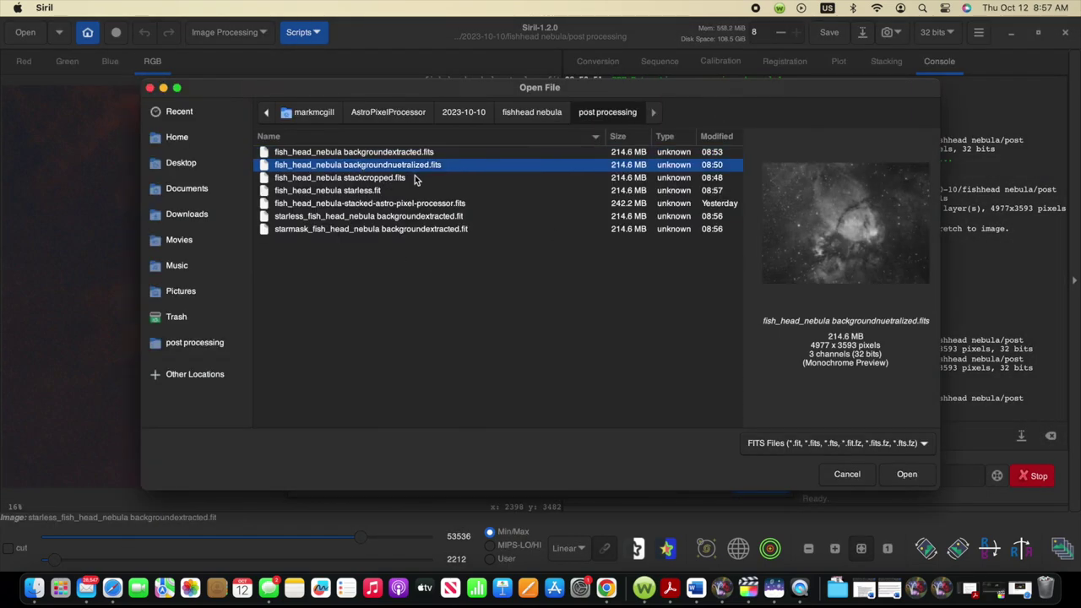
left_click(385, 153)
left_click(356, 193, "super")
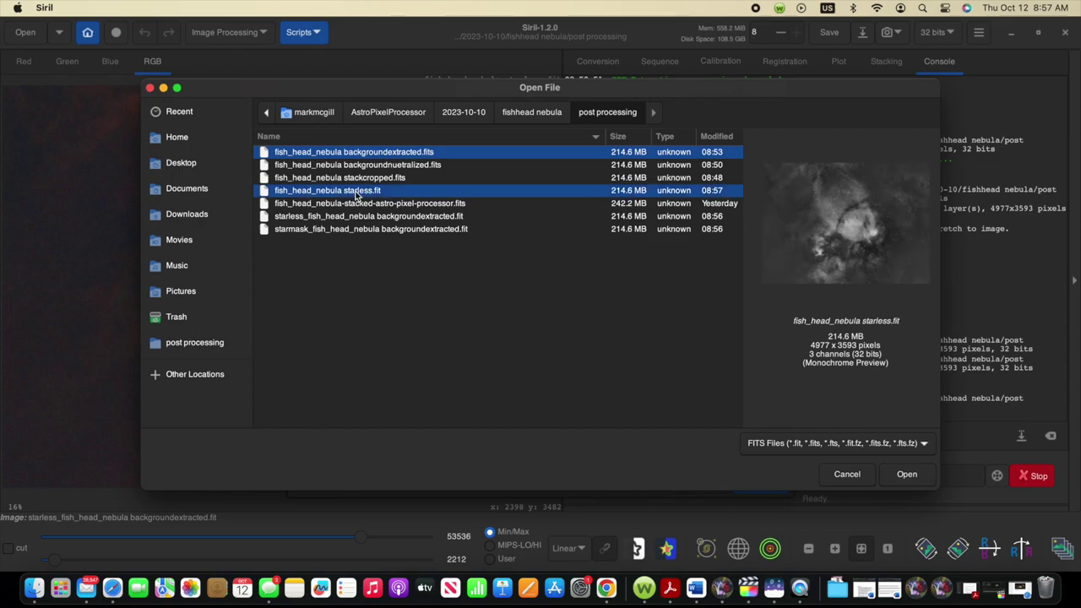
Name the variables starless and full, and apply the expression full-starless.
left_click(313, 302)
type("starless")
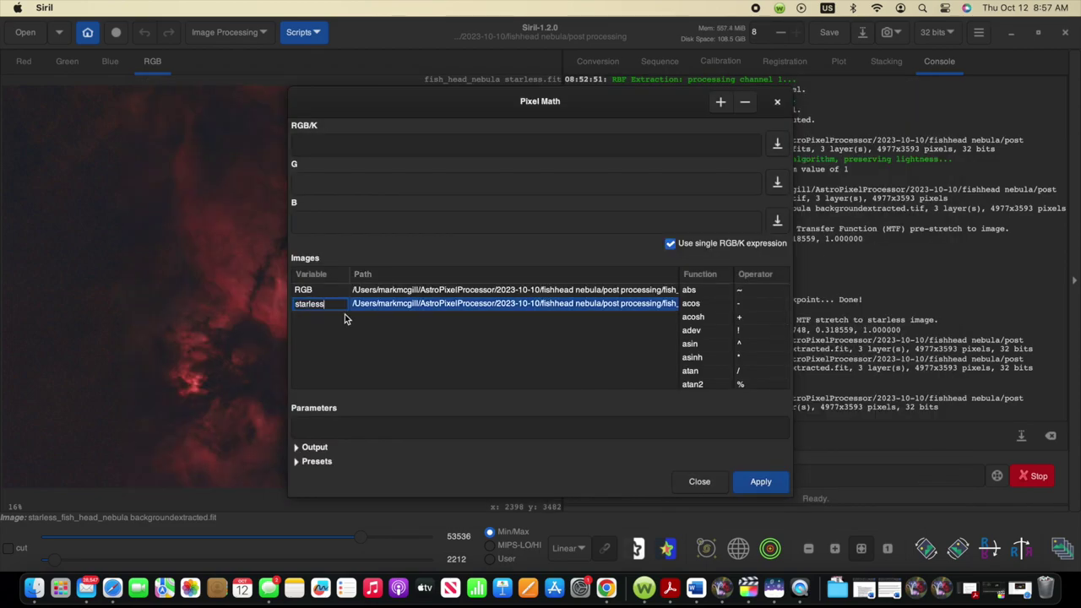
key("Return")
double_click(326, 291)
type("full")
key("Return")
left_click(426, 144)
type("full")
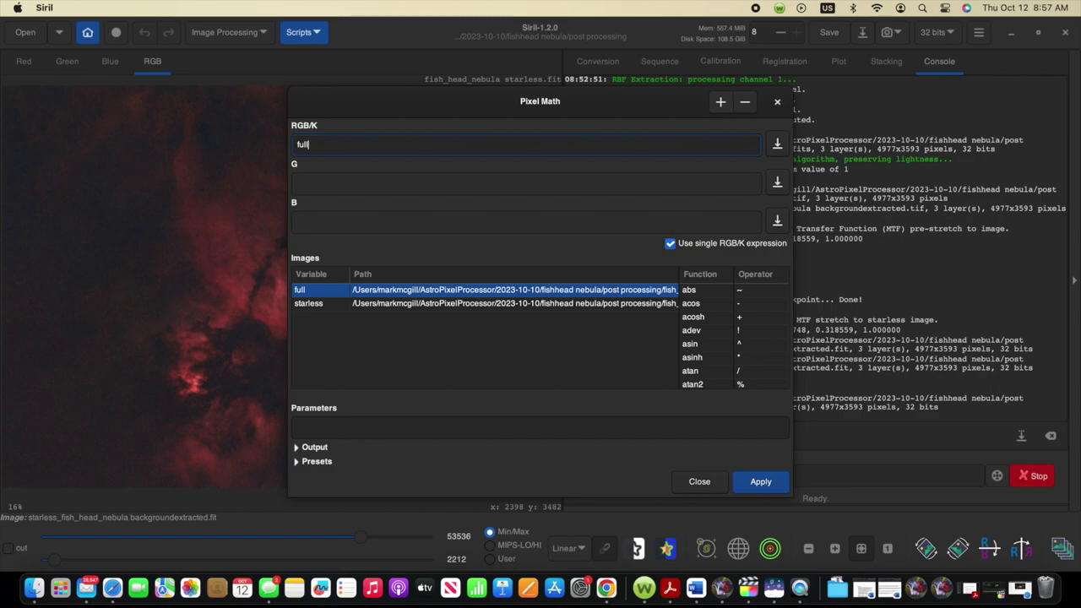
type("-starless")
left_click(760, 481)
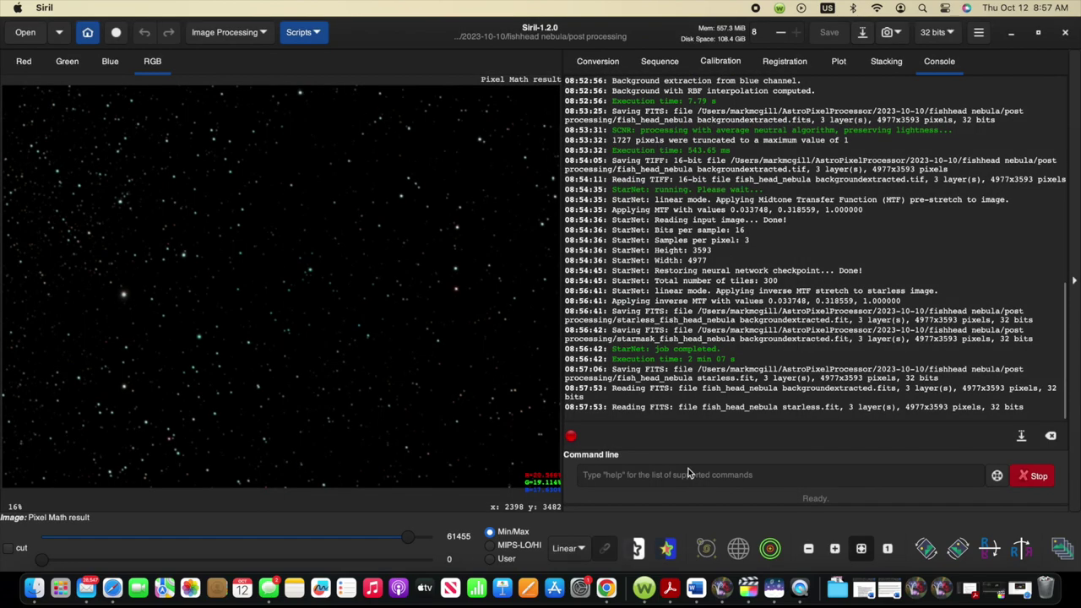
Save the result as fish_head_nebula starsonly.fit.
key("super+shift+s")
left_click(338, 243)
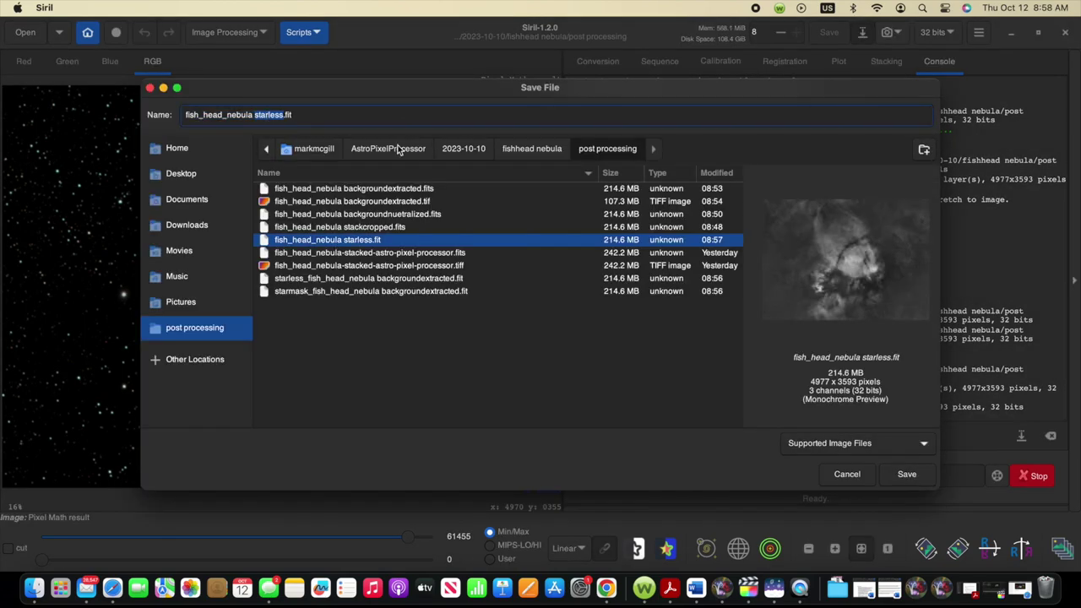
key("BackSpace")
key("BackSpace")
key("BackSpace")
key("BackSpace")
type("sonly")
left_click(905, 474)
left_click(617, 390)
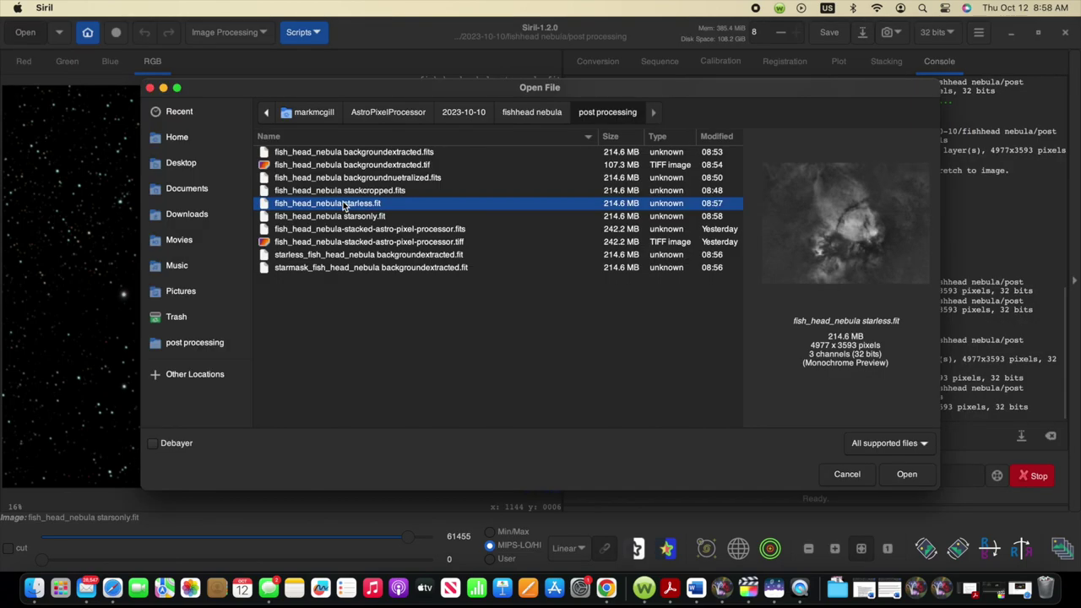
Autostretch the starless image in Histogram Transformation, then set shadows about 0.0228 and midtones 0.5.
double_click(343, 207)
left_click(224, 32)
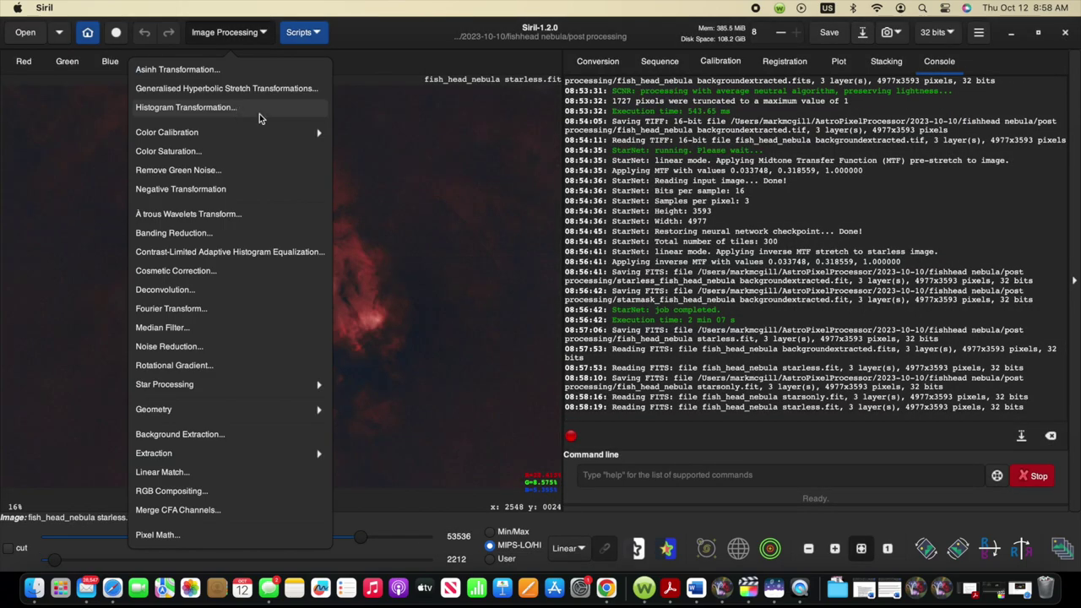
left_click(253, 108)
left_click(784, 347)
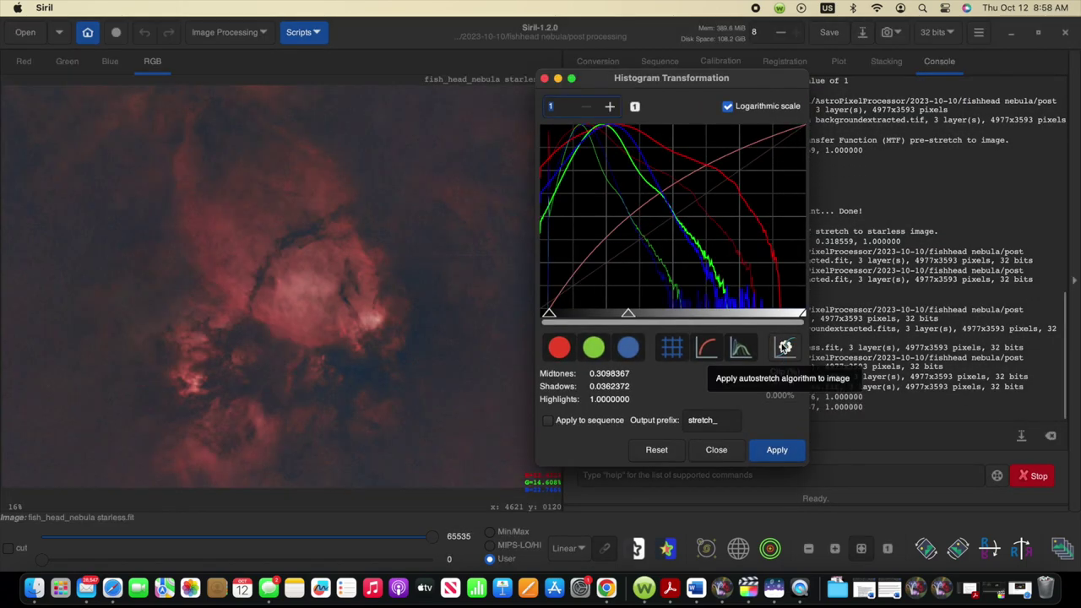
left_click_drag(549, 313, 544, 313)
left_click_drag(629, 313, 676, 313)
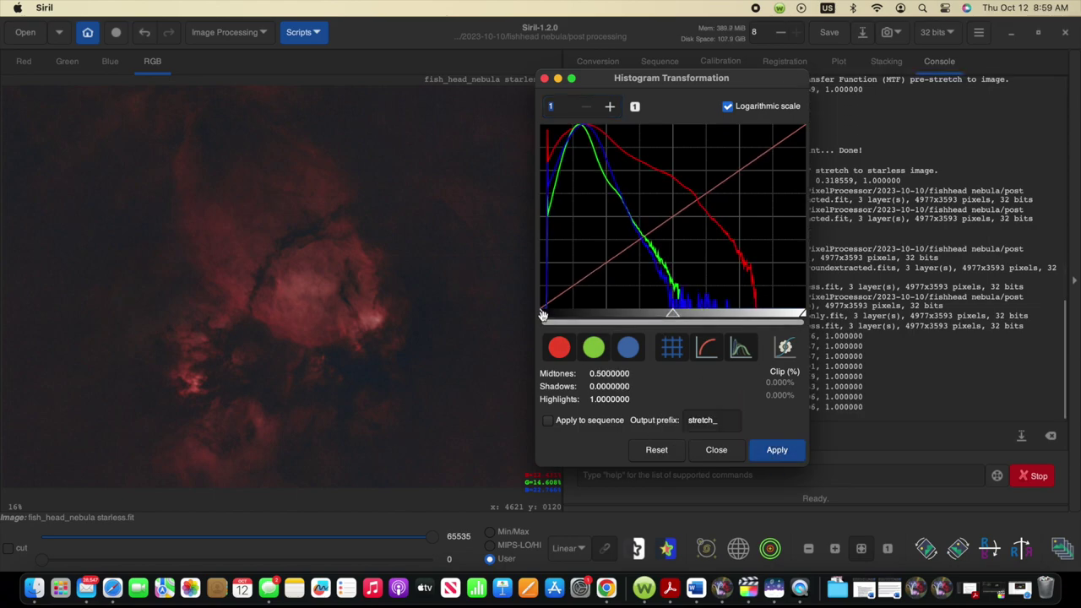
left_click_drag(544, 314, 546, 315)
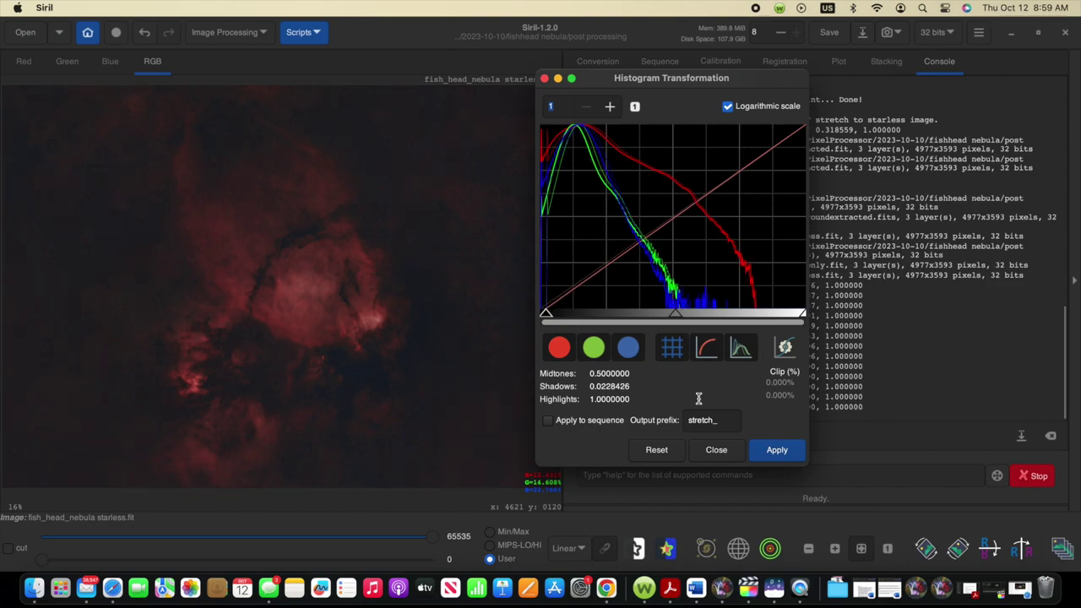
Apply the histogram stretch and raise colour saturation amount to 0.69.
key("Return")
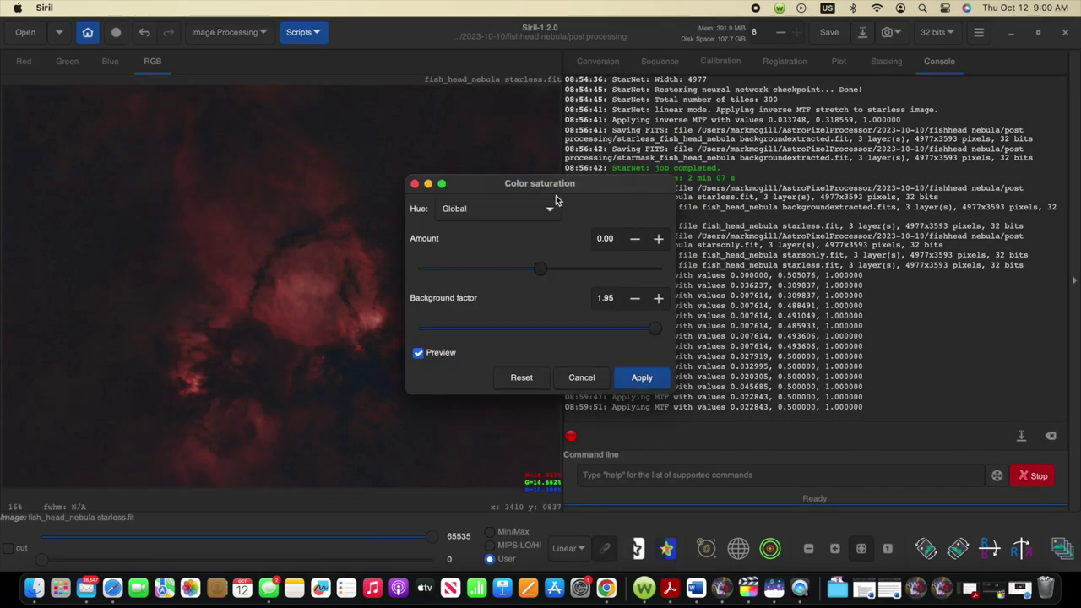
left_click_drag(557, 180, 711, 93)
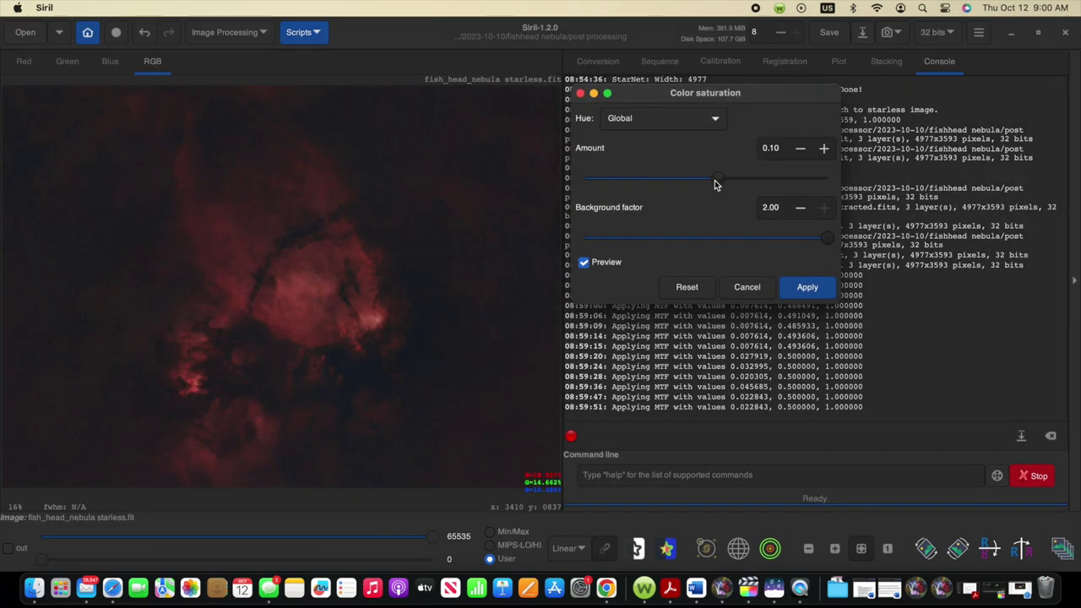
left_click_drag(714, 179, 791, 180)
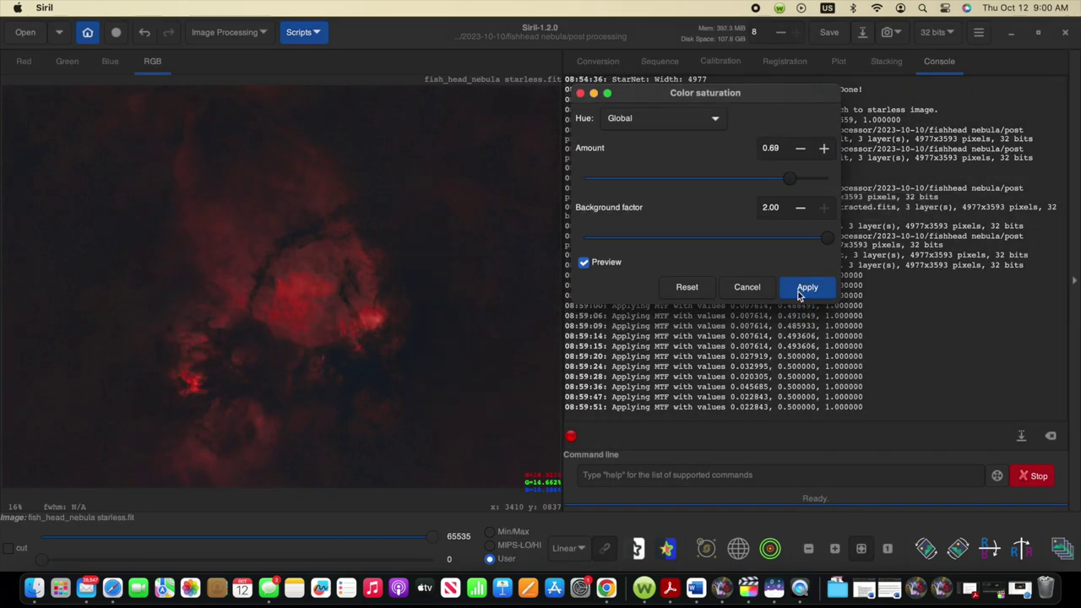
left_click_drag(736, 94, 722, 165)
Adjust the display black level and start a Save As of the stretched starless image.
mouse_move(42, 560)
left_mouse_down()
mouse_move(84, 567)
mouse_move(31, 563)
mouse_move(76, 567)
mouse_move(59, 565)
left_mouse_up()
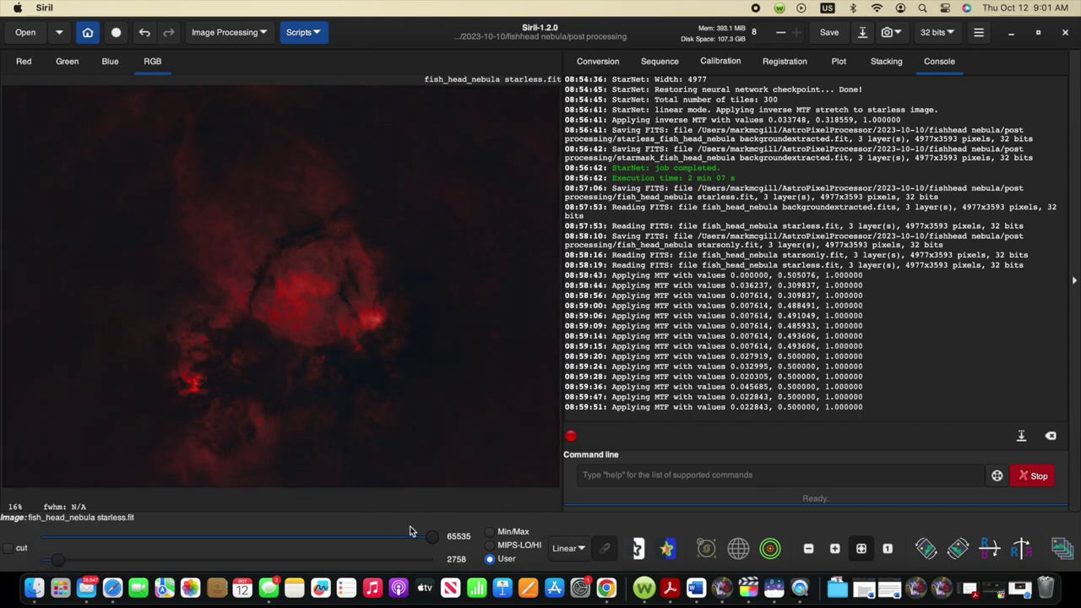
left_click_drag(431, 537, 371, 538)
key("super+shift+s")
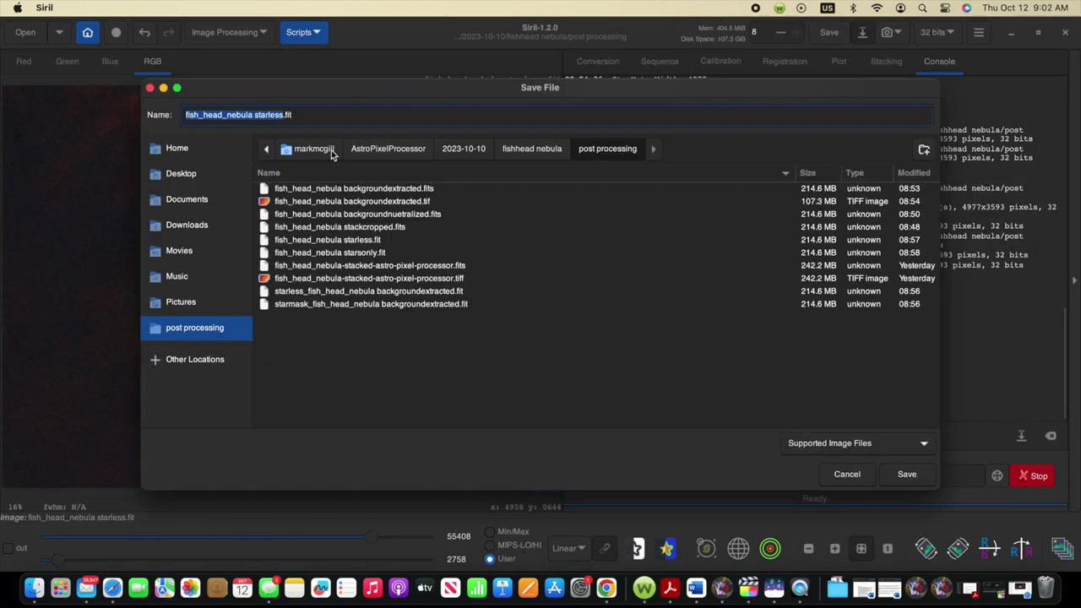
left_click(284, 115)
Save the stretched starless image as fish_head_nebula starless stretch 1.fit.
type("stretch 1")
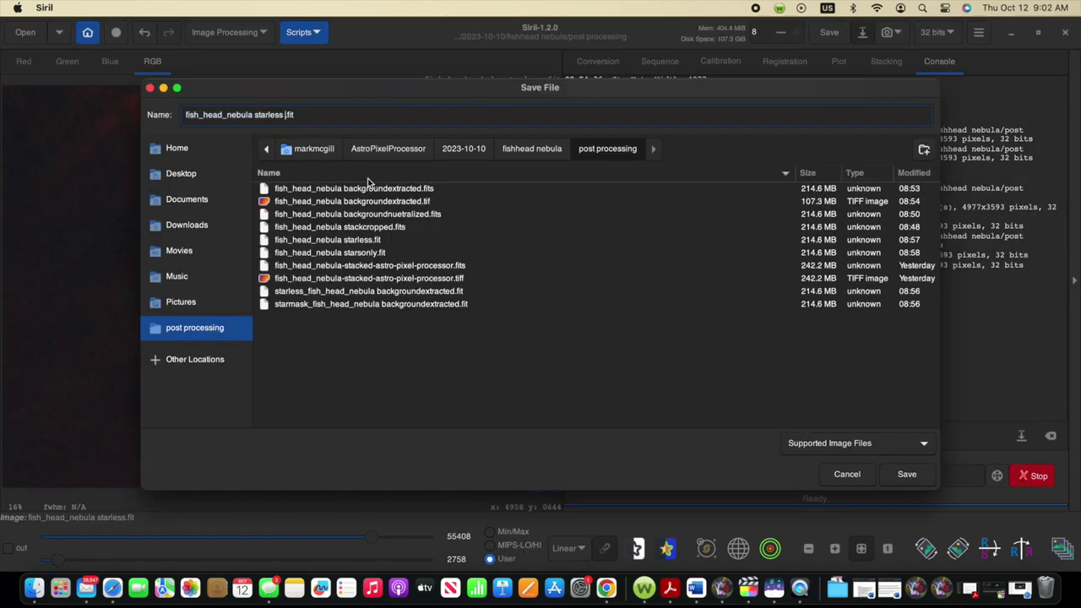
left_click(906, 473)
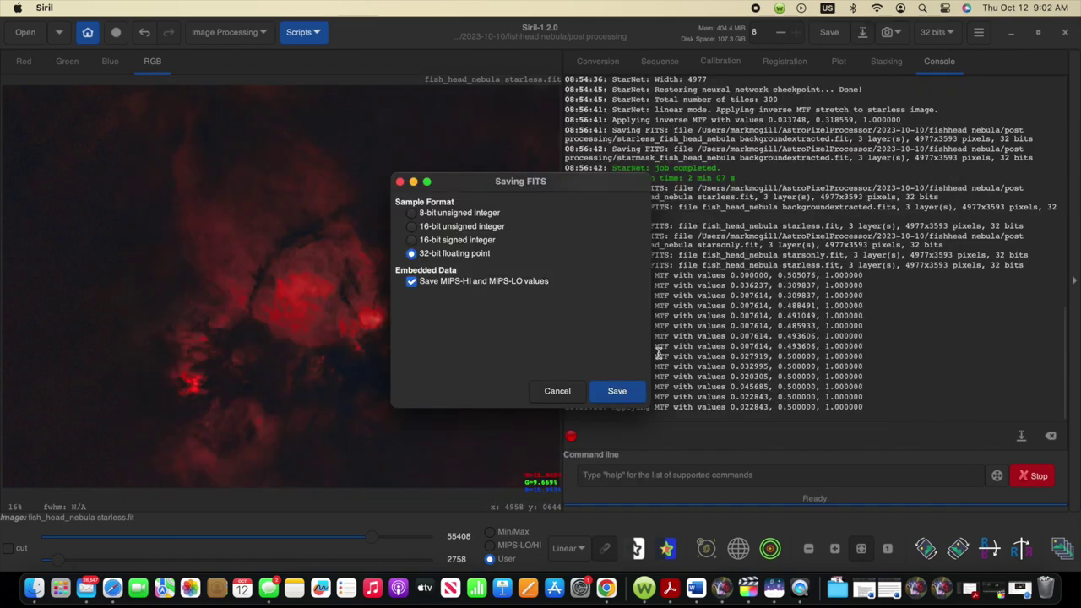
left_click(615, 388)
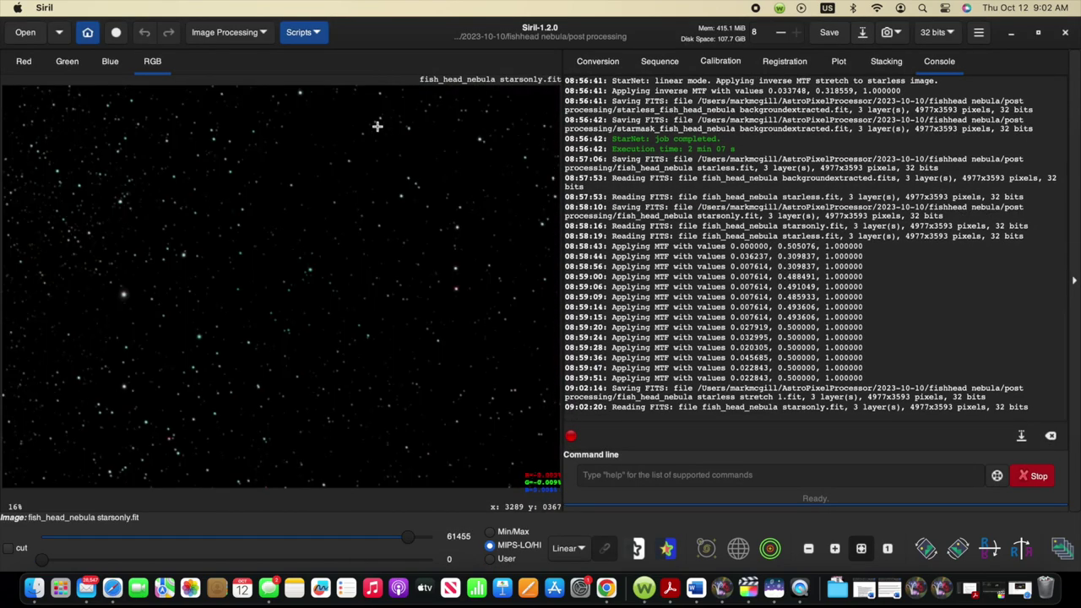
Apply an Asinh stretch to the stars-only image.
left_click(261, 34)
left_click(169, 69)
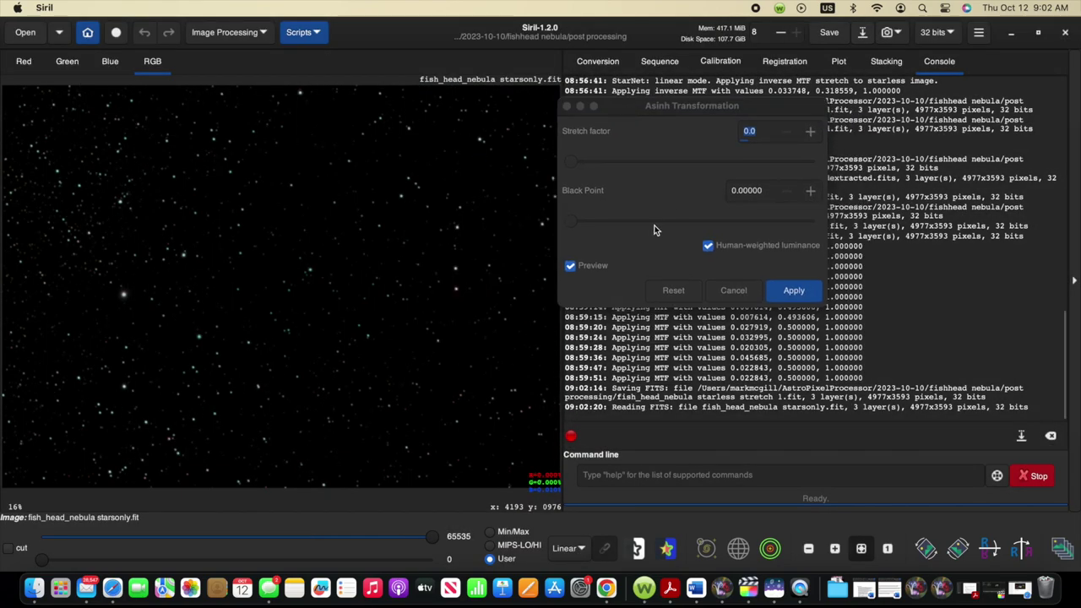
mouse_move(572, 160)
left_mouse_down()
mouse_move(610, 167)
mouse_move(574, 167)
left_mouse_up()
scroll(575, 168, "down", 3)
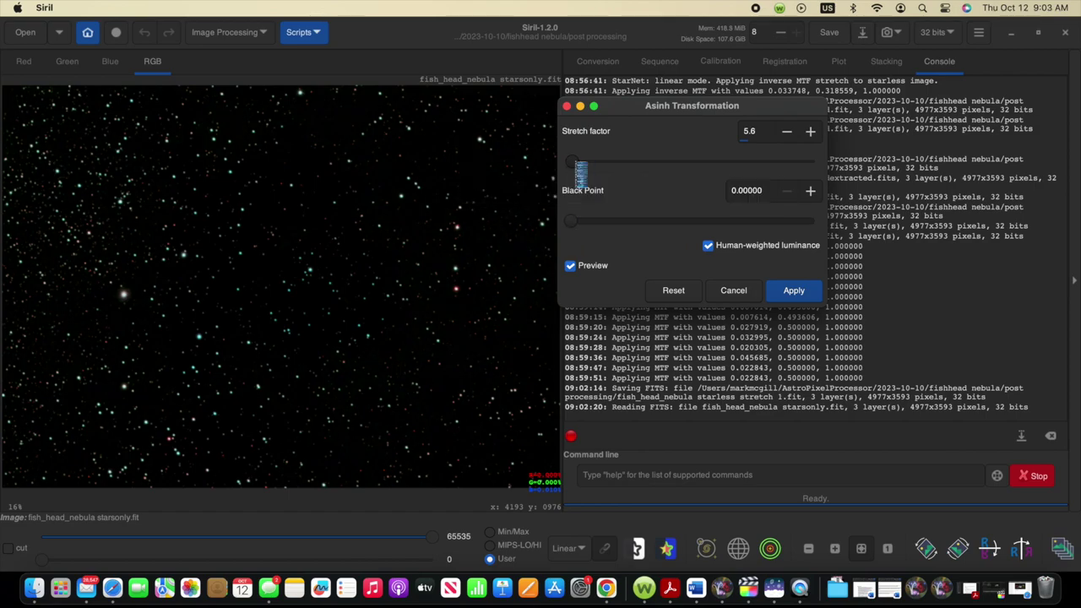
scroll(581, 169, "up", 5)
scroll(581, 169, "down", 3)
left_click(790, 291)
Save the stretched stars as fish_head_nebula starsonly stretch 1.fit.
key("ctrl+shift+s")
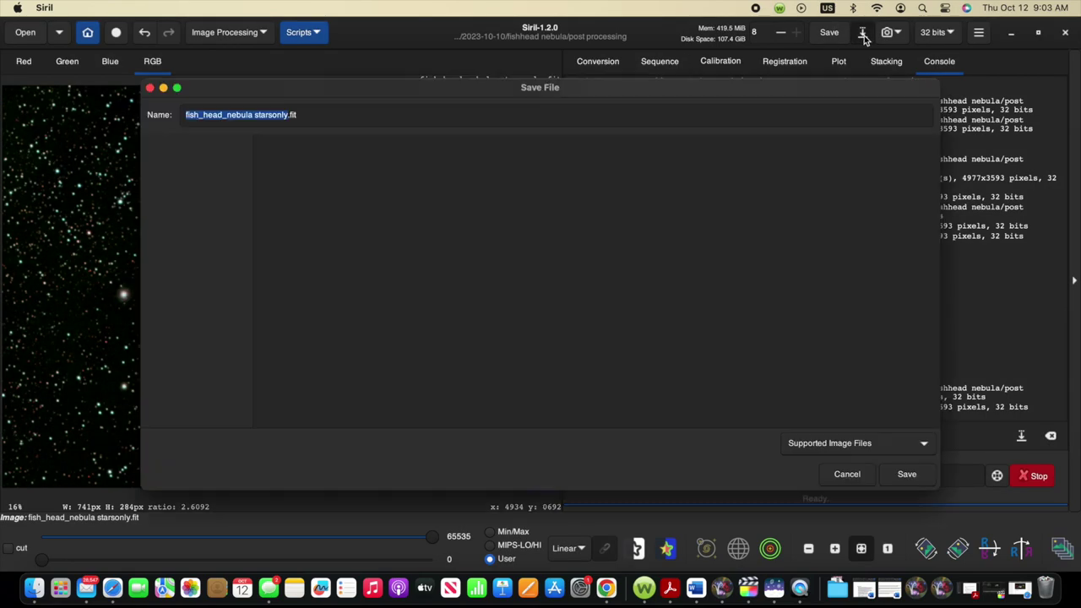
key("Right")
type("stretch 1")
key("Return")
key("Return")
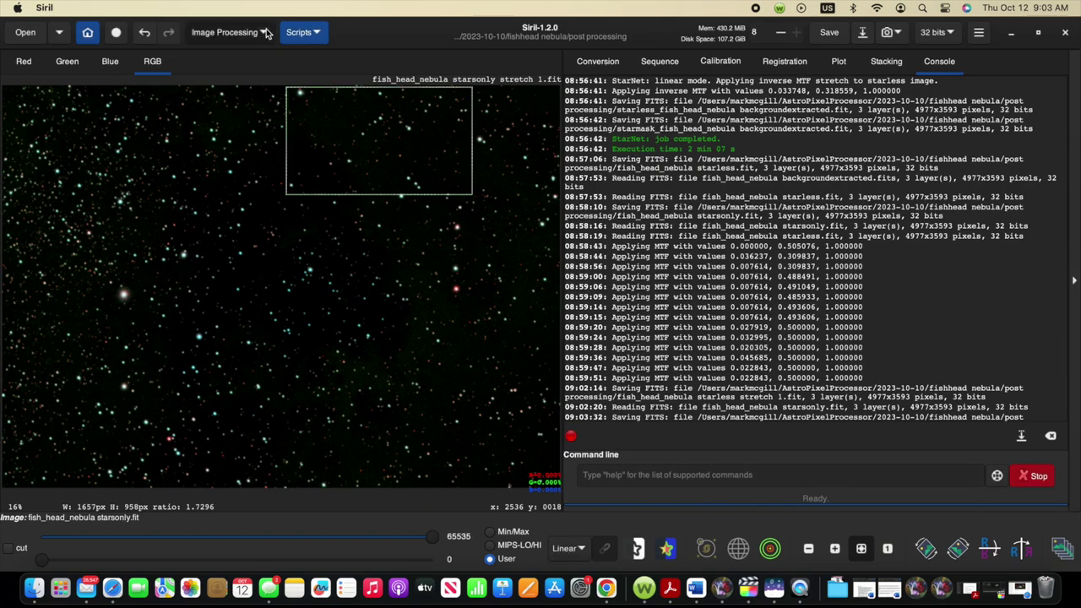
Load the starless and starsonly stretch 1 files into Pixel Math.
left_click(223, 32)
left_click(210, 534)
left_click(746, 102)
left_click(720, 102)
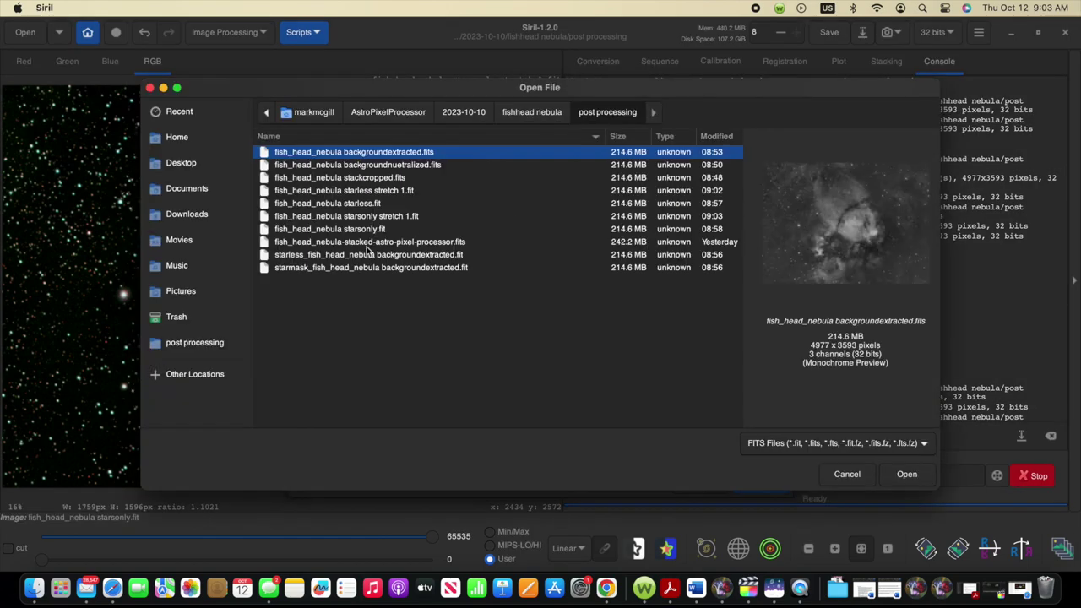
left_click(383, 197)
left_click(375, 226, "super")
left_click(907, 473)
Name the two Pixel Math variables starless and starsonly.
left_click(313, 289)
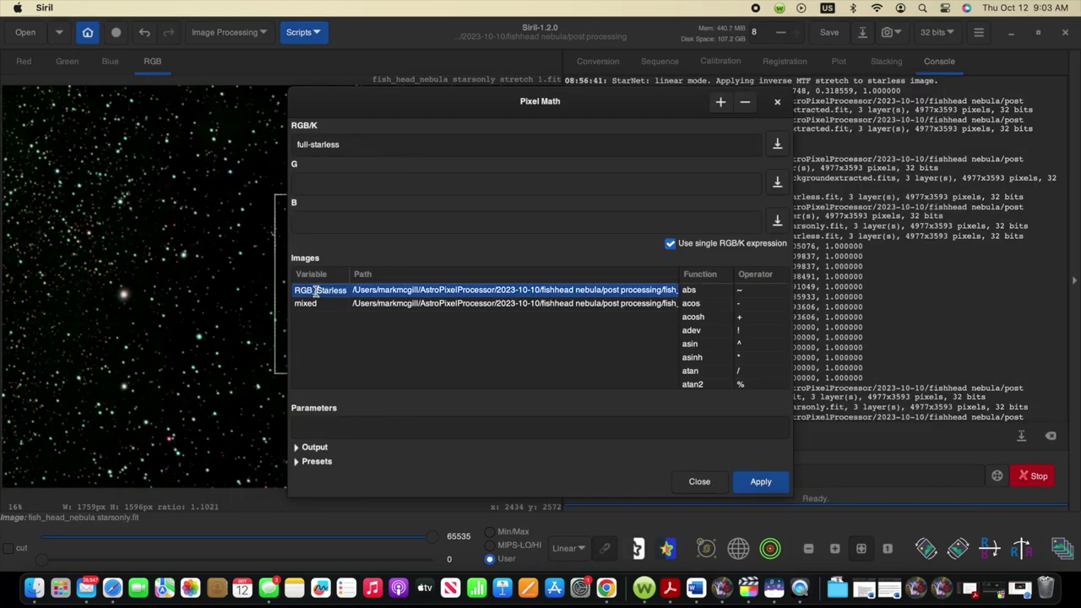
left_click(313, 289)
type("starless")
key("Return")
double_click(313, 304)
type("starsonly")
key("Return")
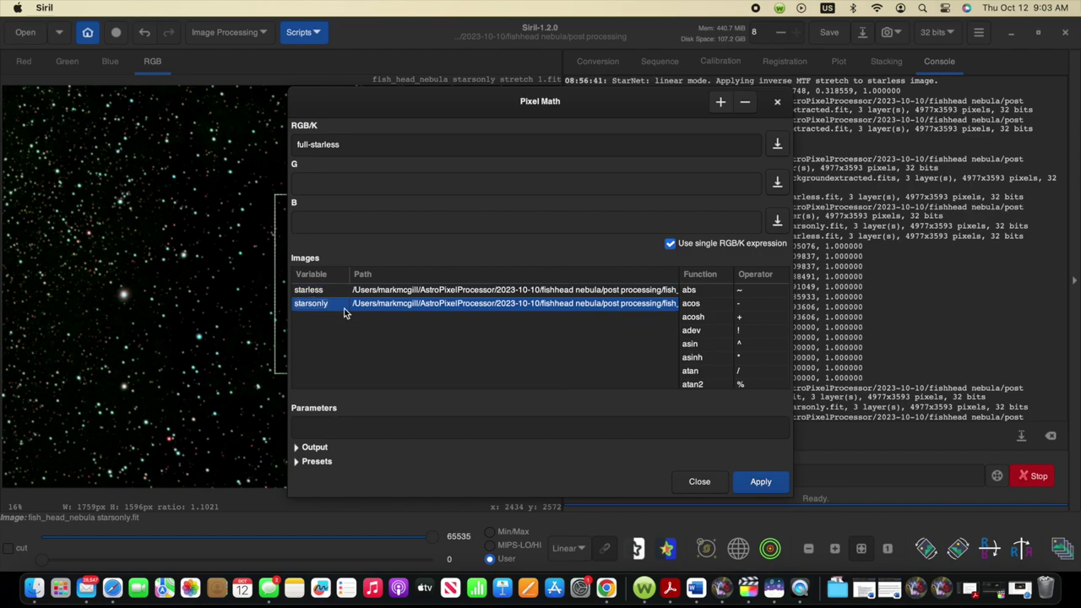
Apply the expression starless+starsonly and darken the displayed background.
left_click(318, 144)
key("BackSpace")
key("BackSpace")
key("BackSpace")
key("BackSpace")
key("BackSpace")
left_click(367, 152)
type("+starsonly")
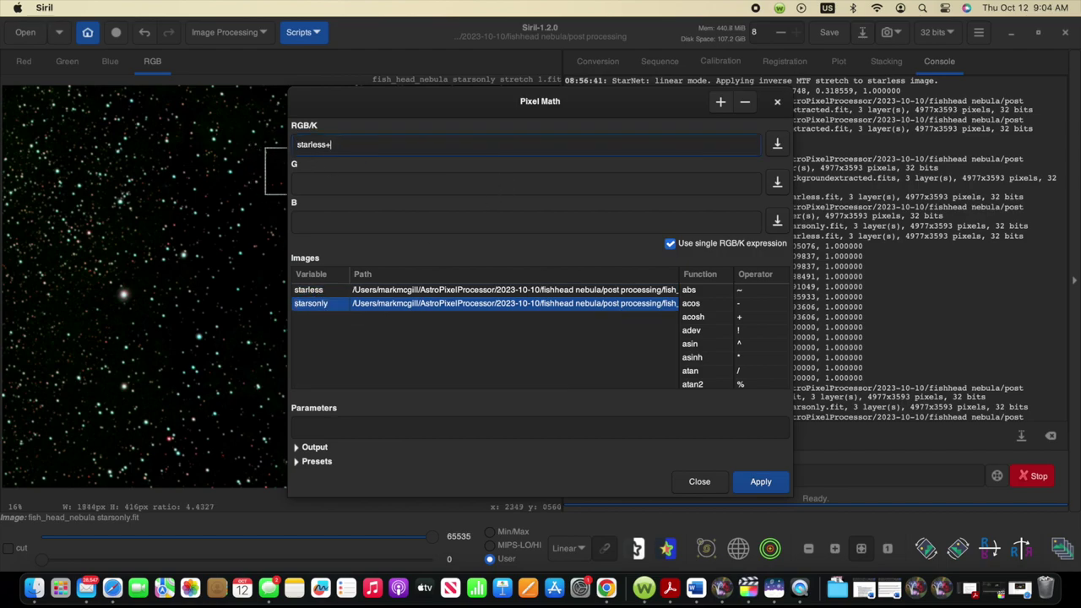
left_click(760, 481)
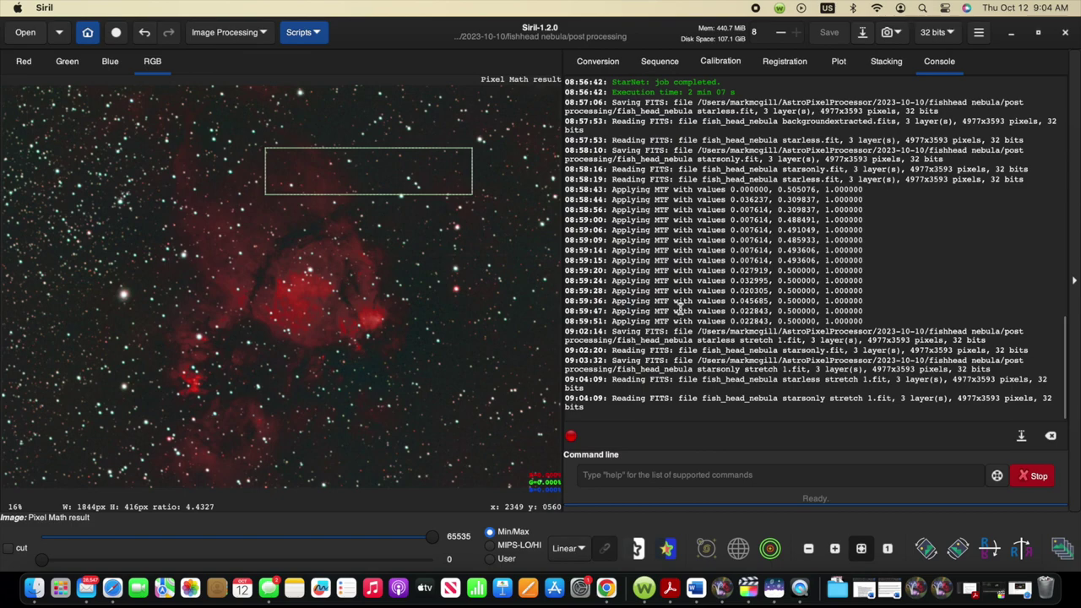
left_click_drag(542, 313, 471, 193)
left_click(380, 405)
mouse_move(40, 559)
left_mouse_down()
mouse_move(66, 559)
mouse_move(51, 563)
left_mouse_up()
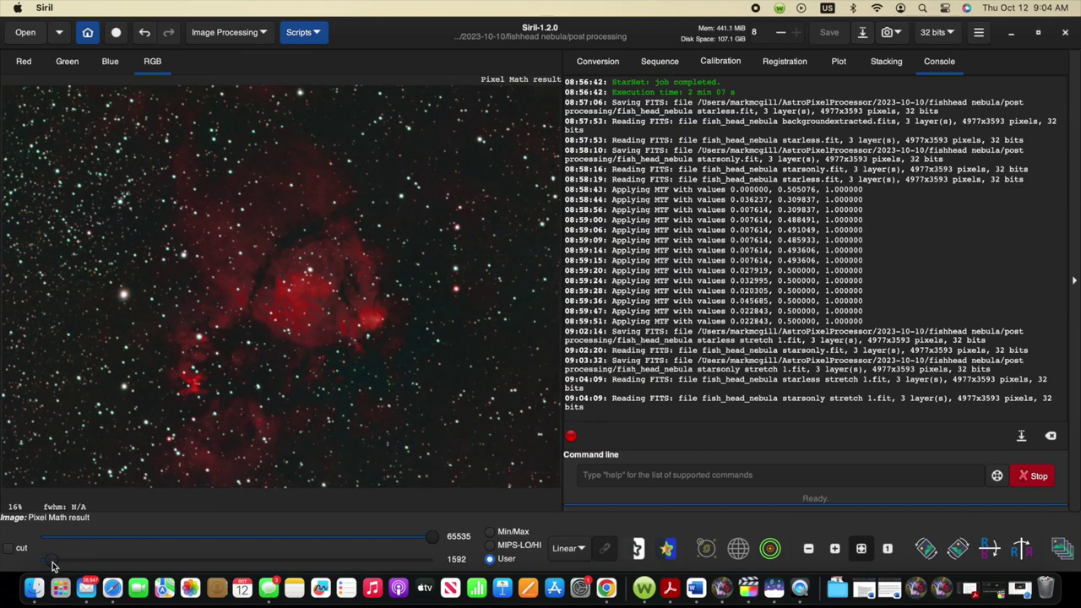
Save the combined image as fish_head_nebula siril final.fit.
key("super+shift+s")
double_click(268, 114)
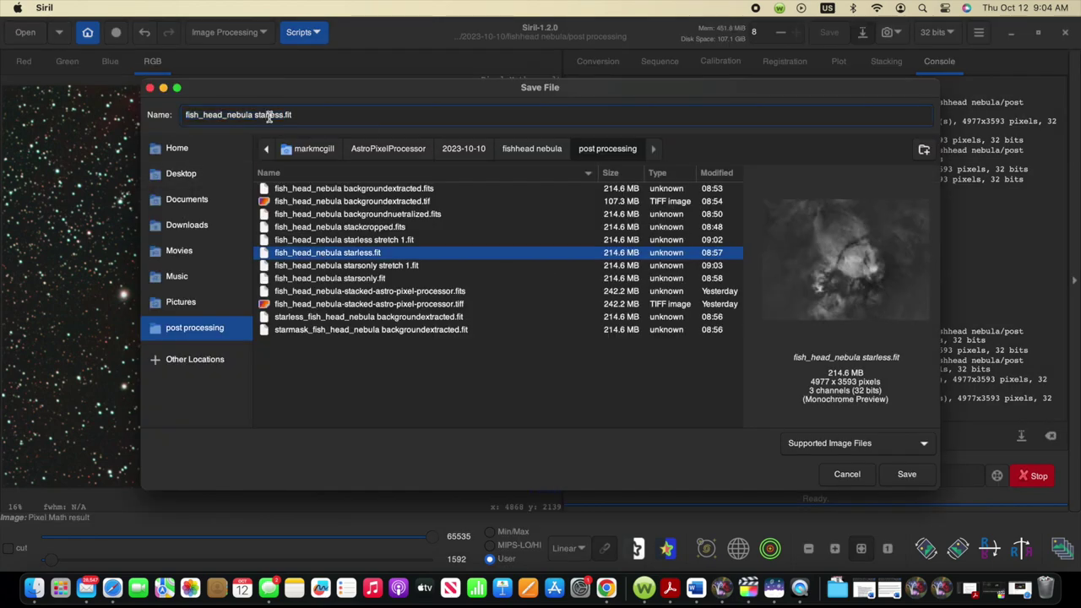
type("siril final")
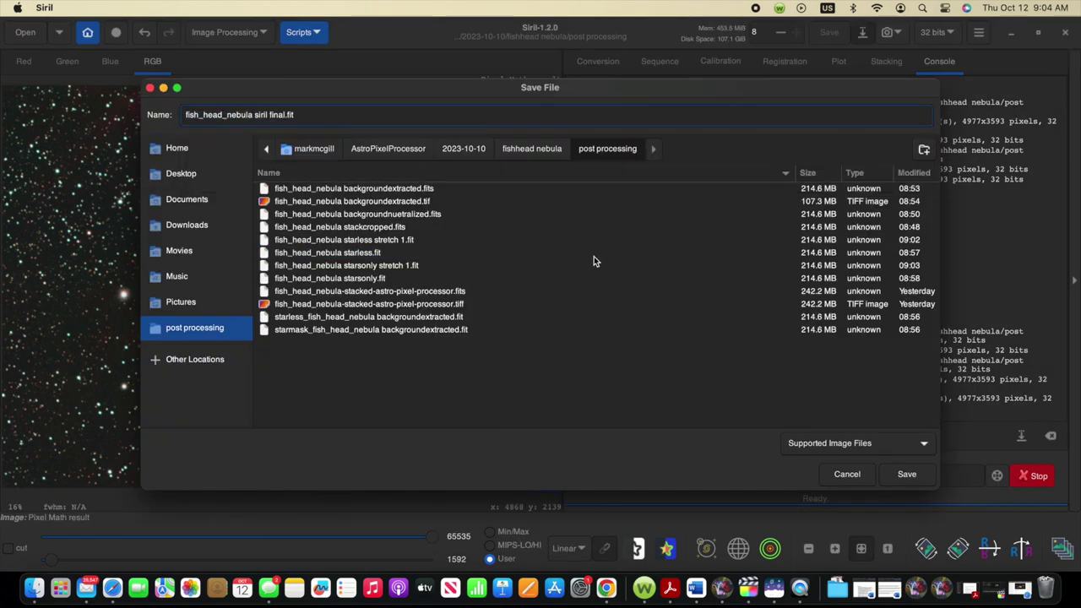
left_click(906, 473)
left_click(617, 391)
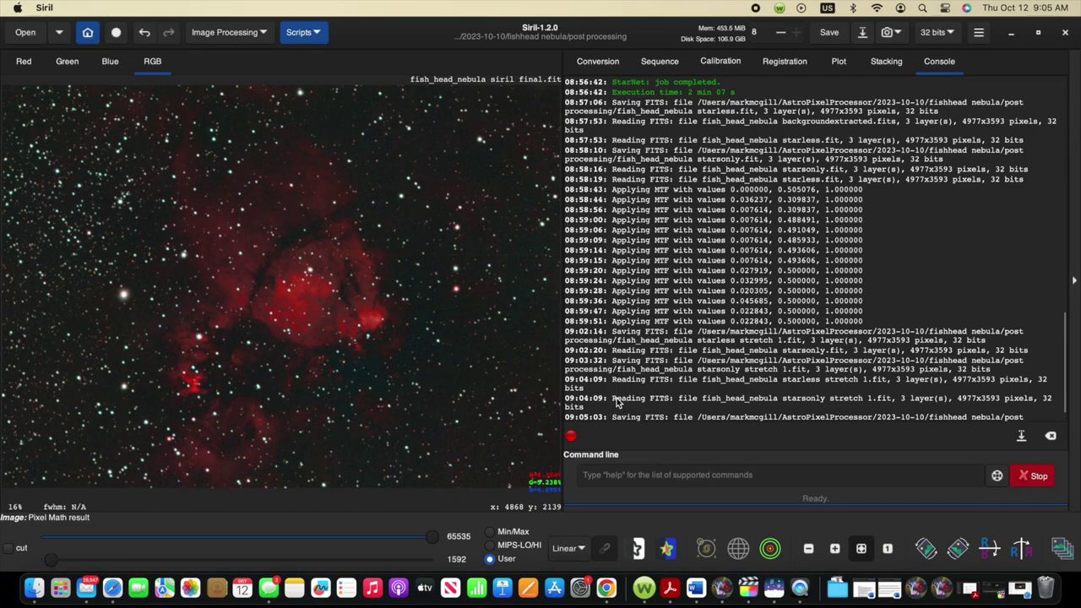
Save another copy as fish_head_nebula siril final.tif in TIFF format.
key("super+shift+s")
left_click(857, 443)
left_click(836, 430)
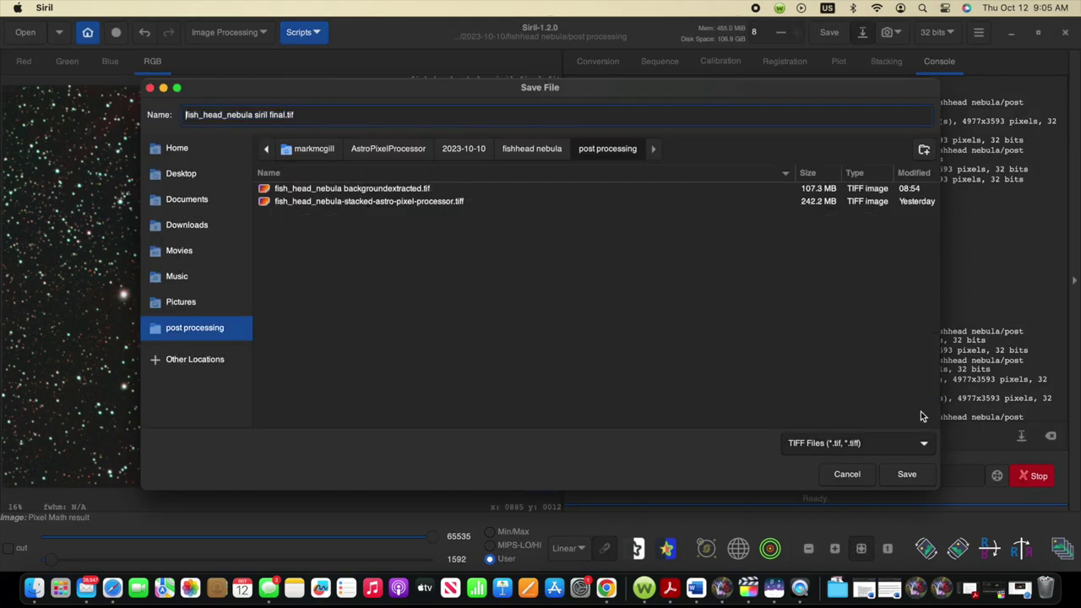
left_click(906, 473)
left_click(769, 403)
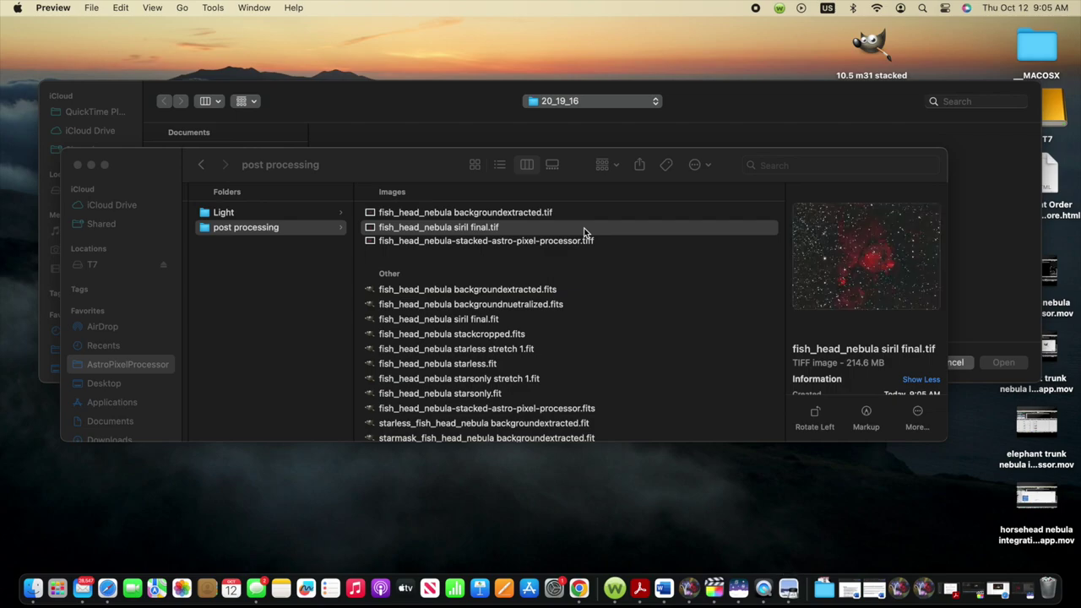
double_click(584, 229)
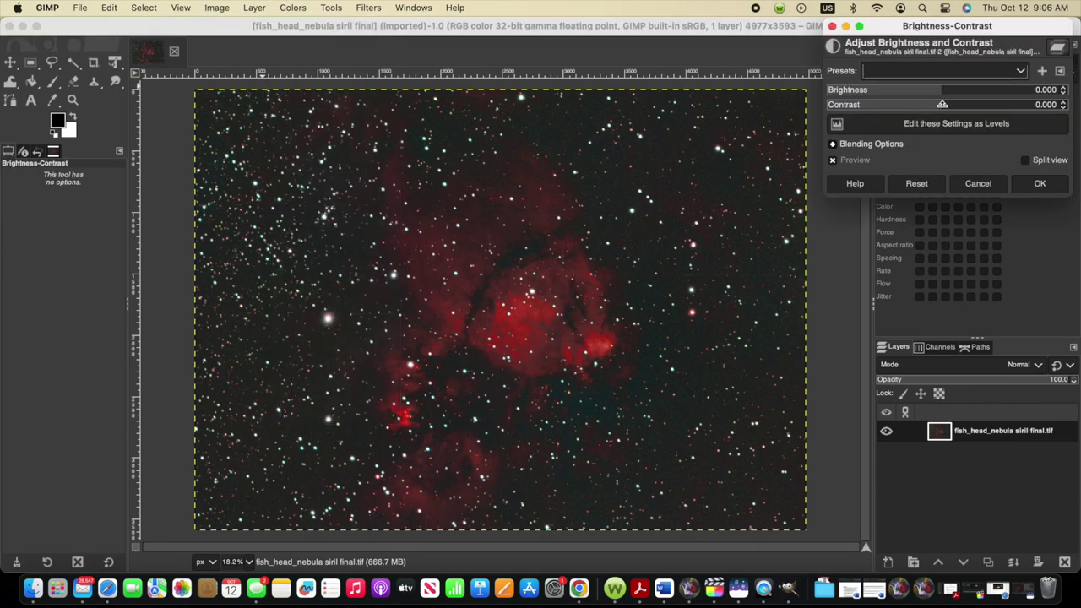
Lower the contrast to -0.006 in Brightness-Contrast and apply it.
left_click_drag(941, 103, 941, 104)
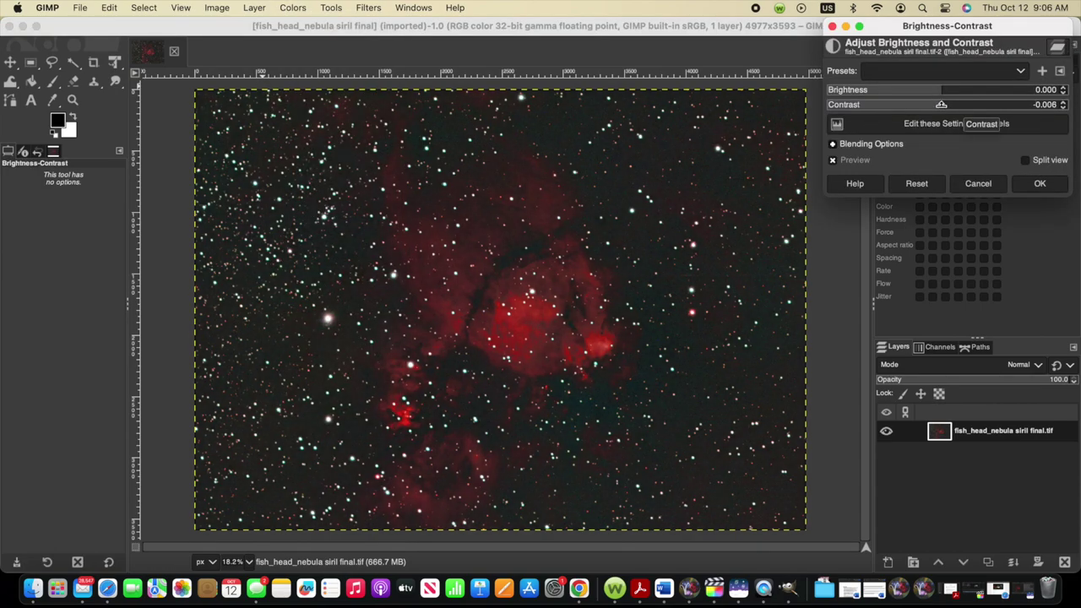
left_click(1039, 183)
left_click(293, 7)
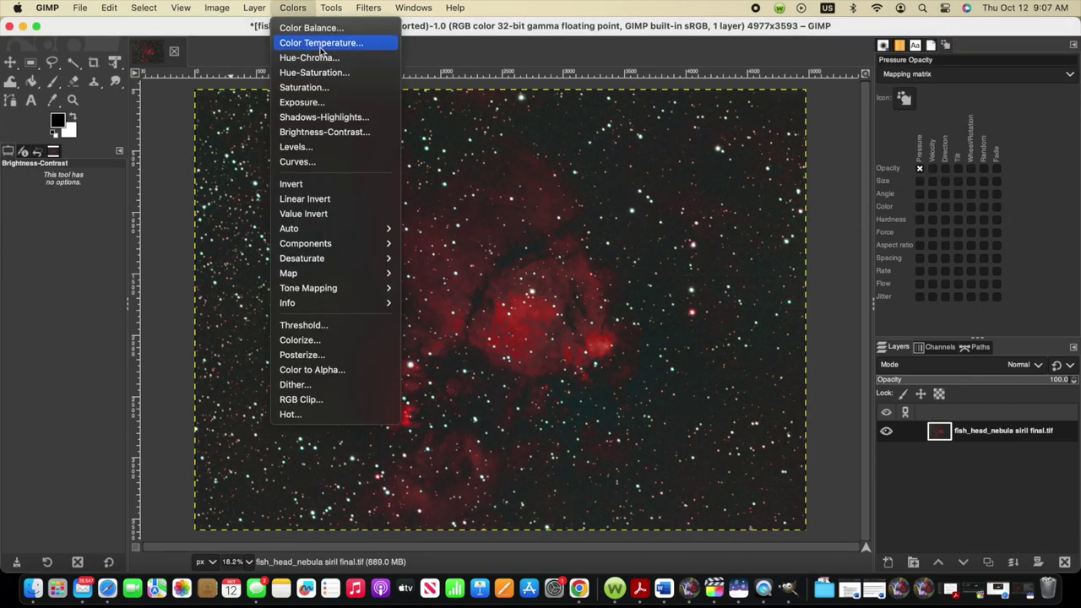
left_click(301, 101)
left_click(984, 154)
Raise the colour saturation scale to 1.234.
left_click(293, 8)
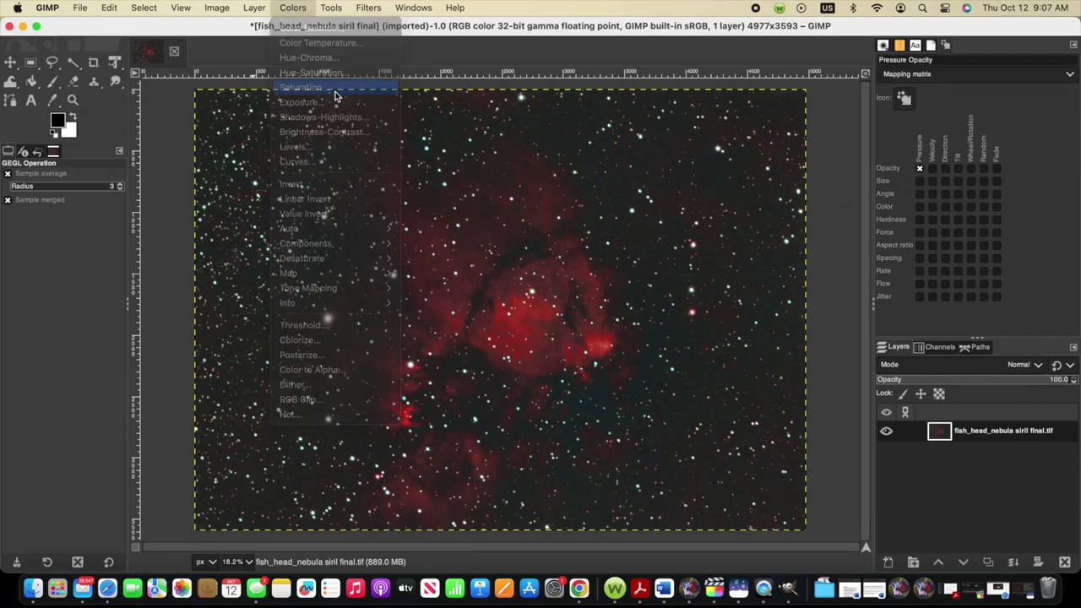
left_click(334, 95)
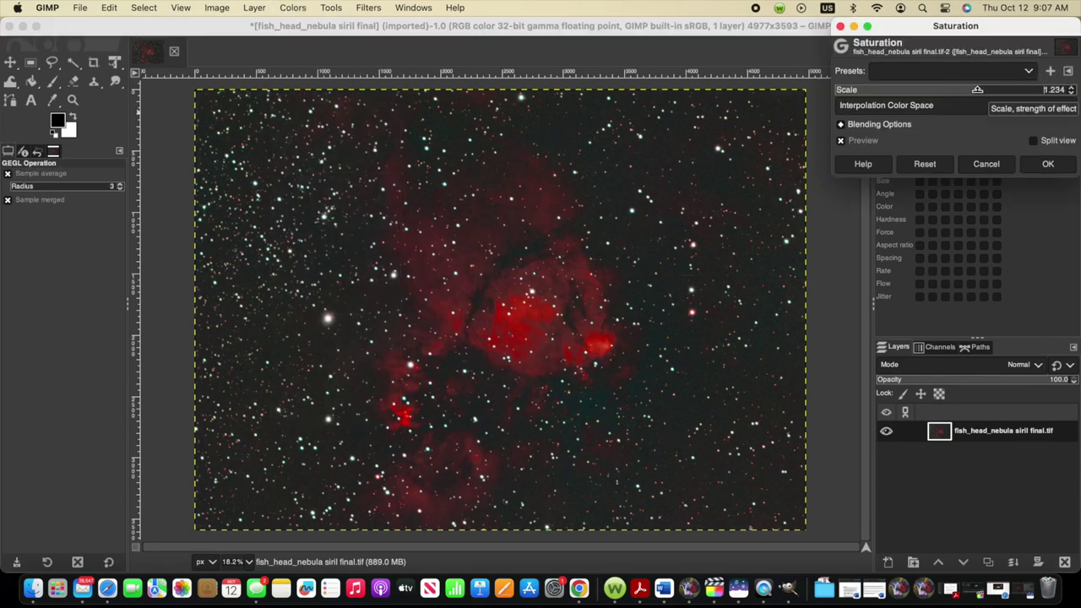
left_click(1062, 164)
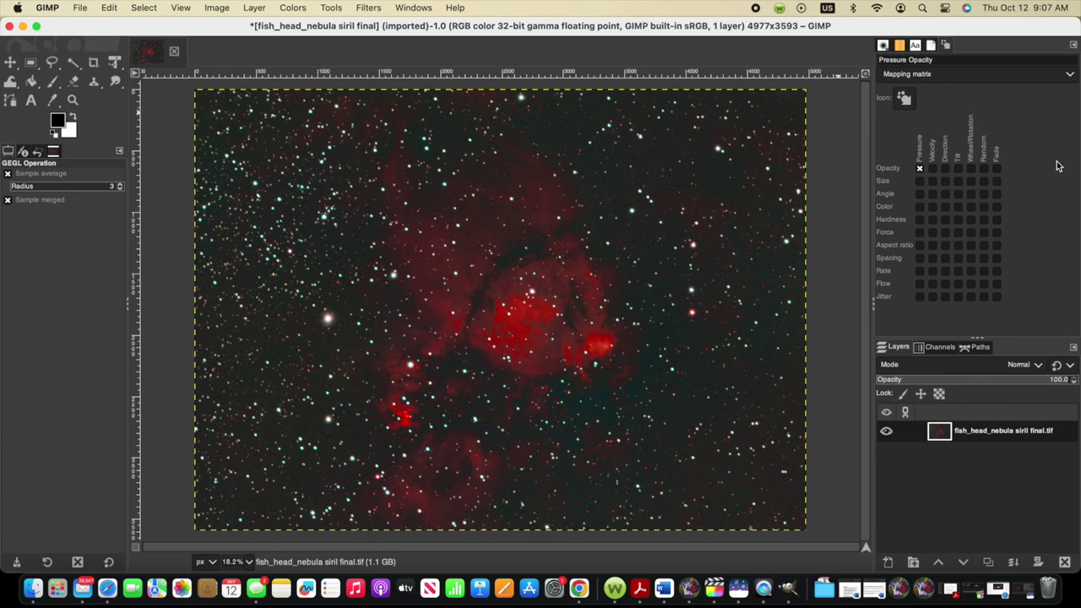
Export the image as fish_head_nebula gimp final.tif.
left_click(79, 8)
left_click(96, 206)
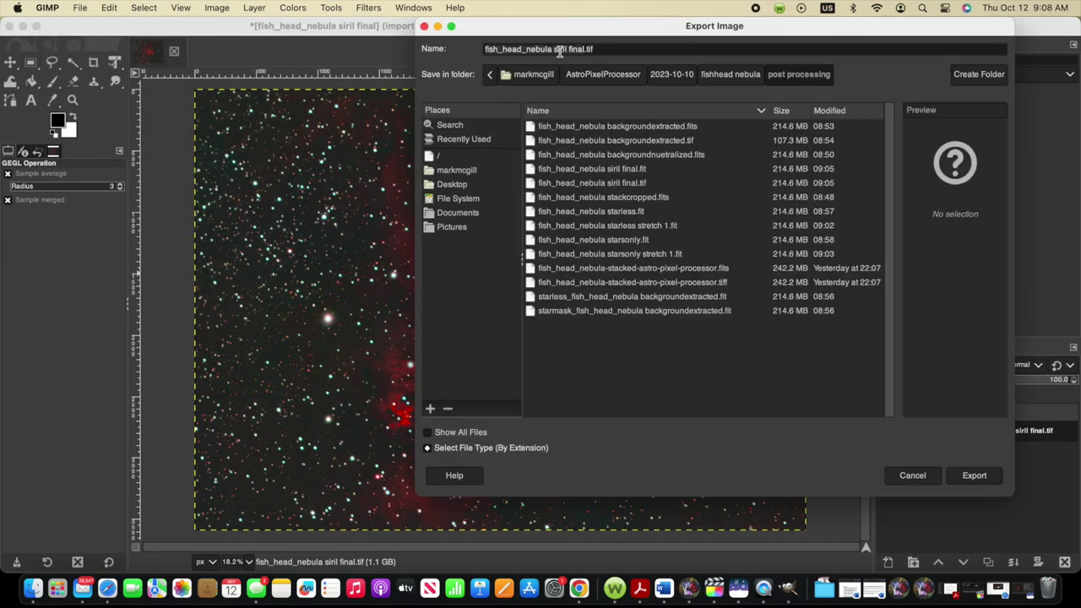
double_click(559, 49)
type("gimp")
key("Return")
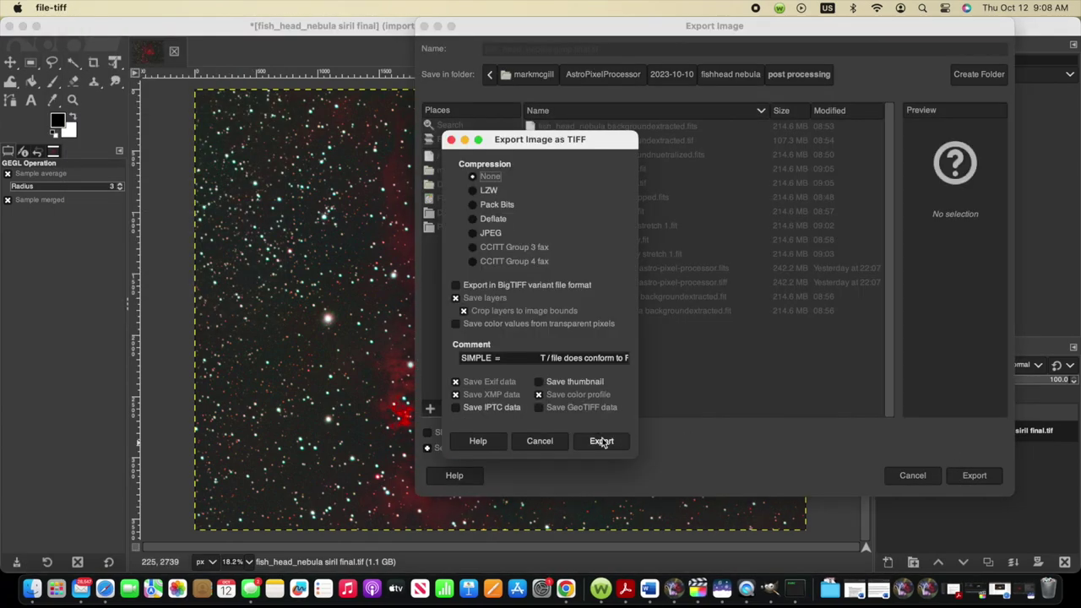
left_click(600, 442)
Export a Flexible Image Transport System copy, then quit GIMP.
left_click(79, 7)
left_click(96, 206)
left_click(430, 448)
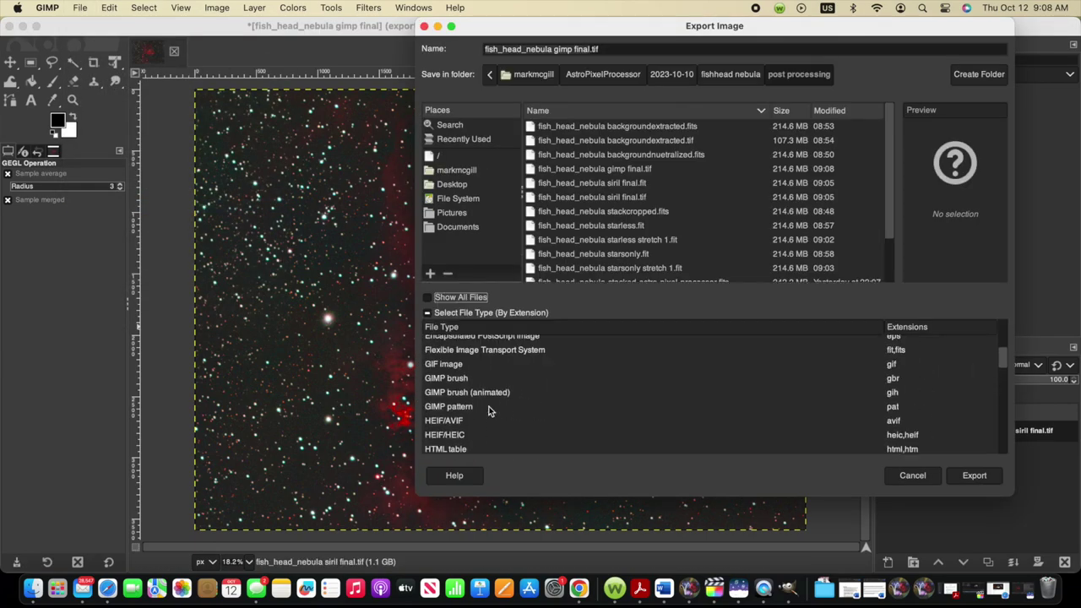
left_click(486, 354)
left_click(973, 476)
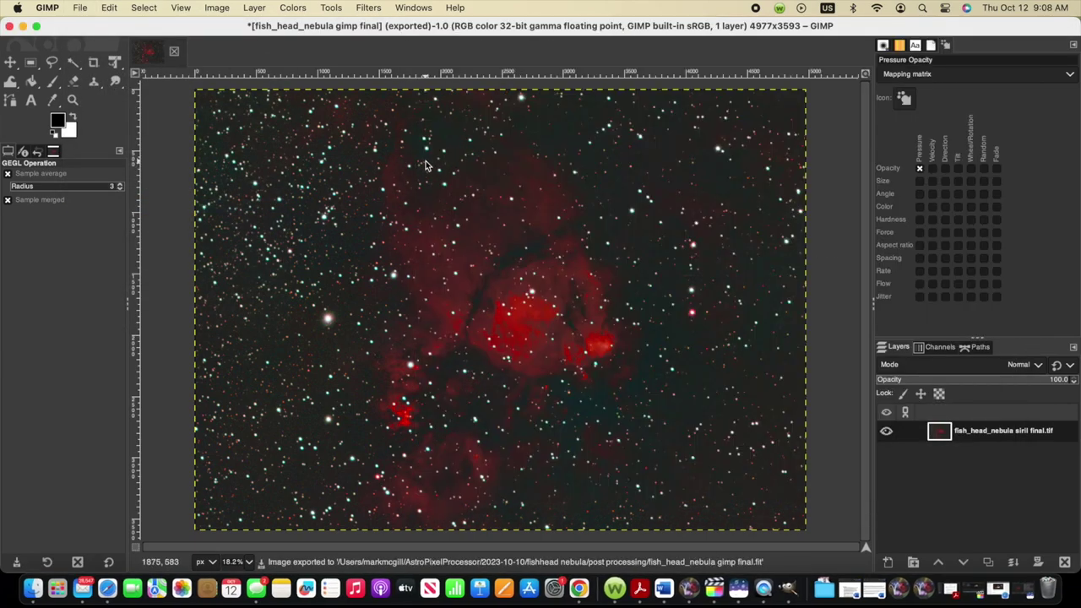
key("ctrl+s")
Save the adjusted image as GIMP closes.
left_click(849, 476)
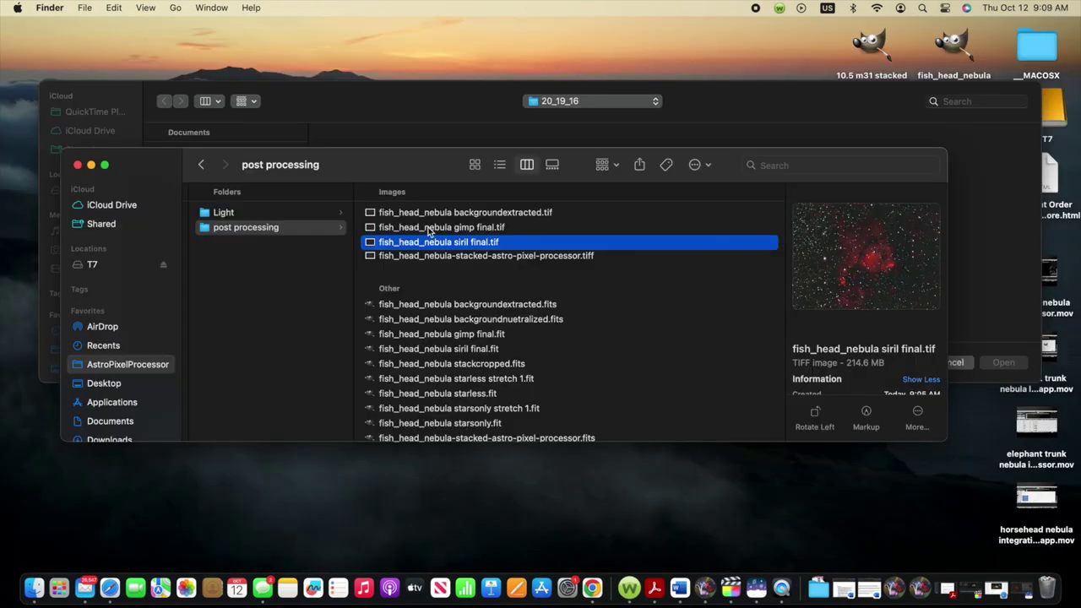